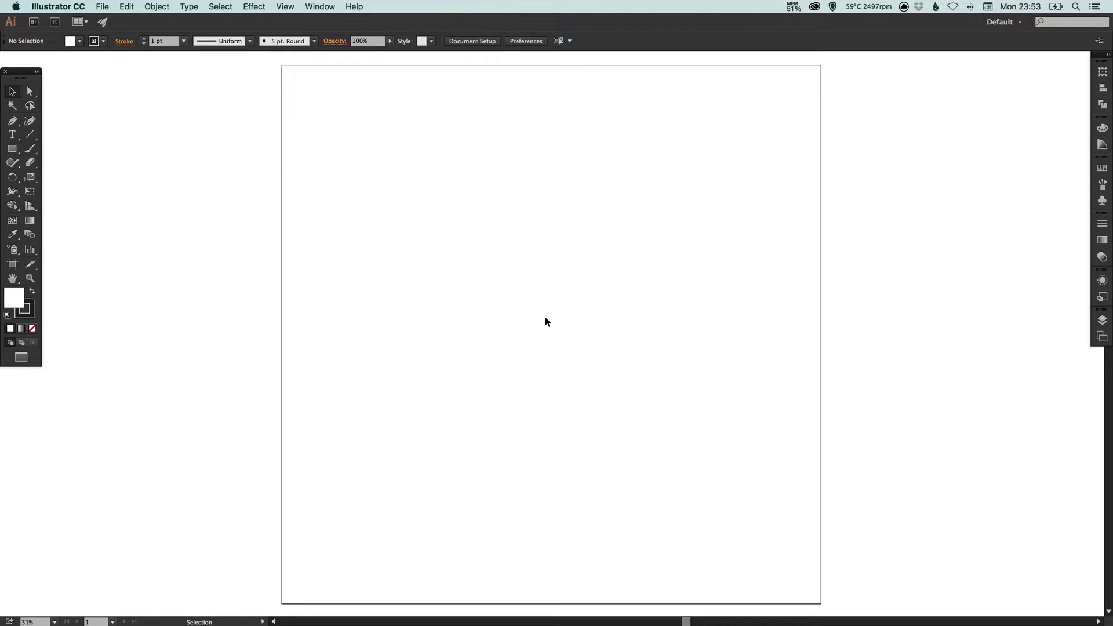
- Draw a roughly 1513 × 1006 px rectangle mid-artboard, fill it black with no stroke, and nudge it slightly
{"action": "left_click", "coordinate": [13, 149]}
{"action": "left_click_drag", "start_coordinate": [425, 255], "coordinate": [697, 436]}
{"action": "key", "text": "v"}
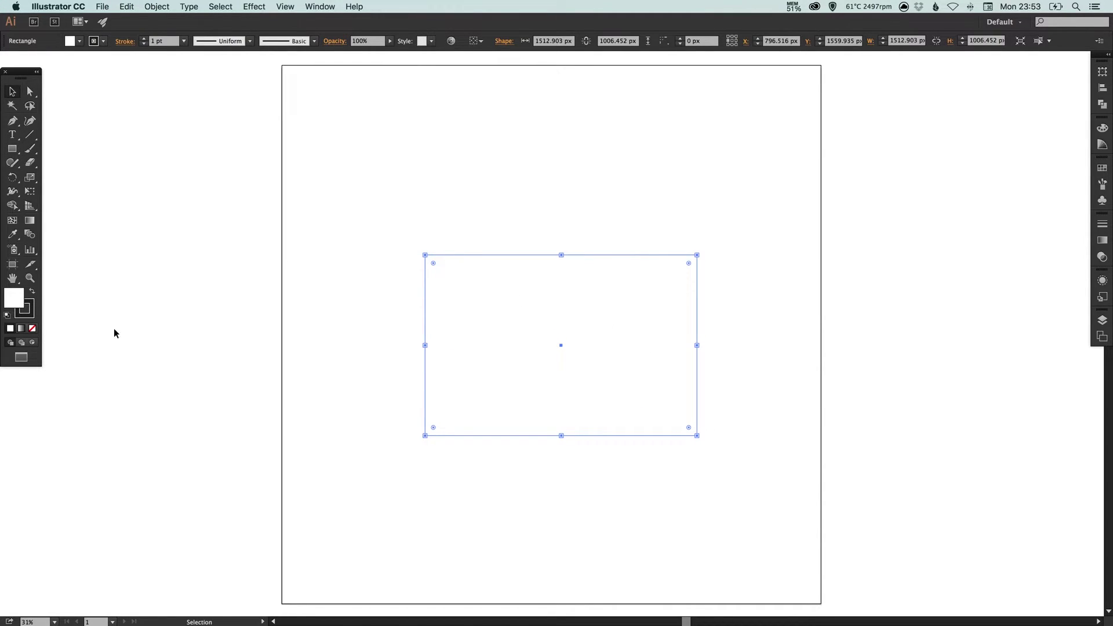
{"action": "left_click", "coordinate": [33, 328]}
{"action": "left_click", "coordinate": [32, 293]}
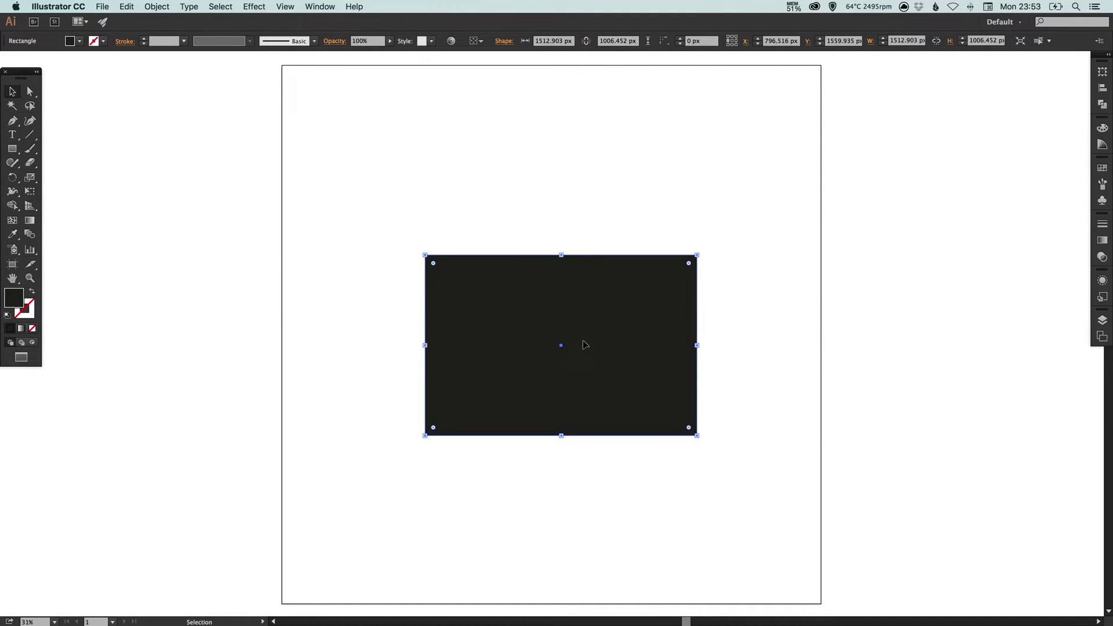
{"action": "left_click", "coordinate": [559, 210]}
{"action": "left_click_drag", "start_coordinate": [573, 316], "coordinate": [569, 314]}
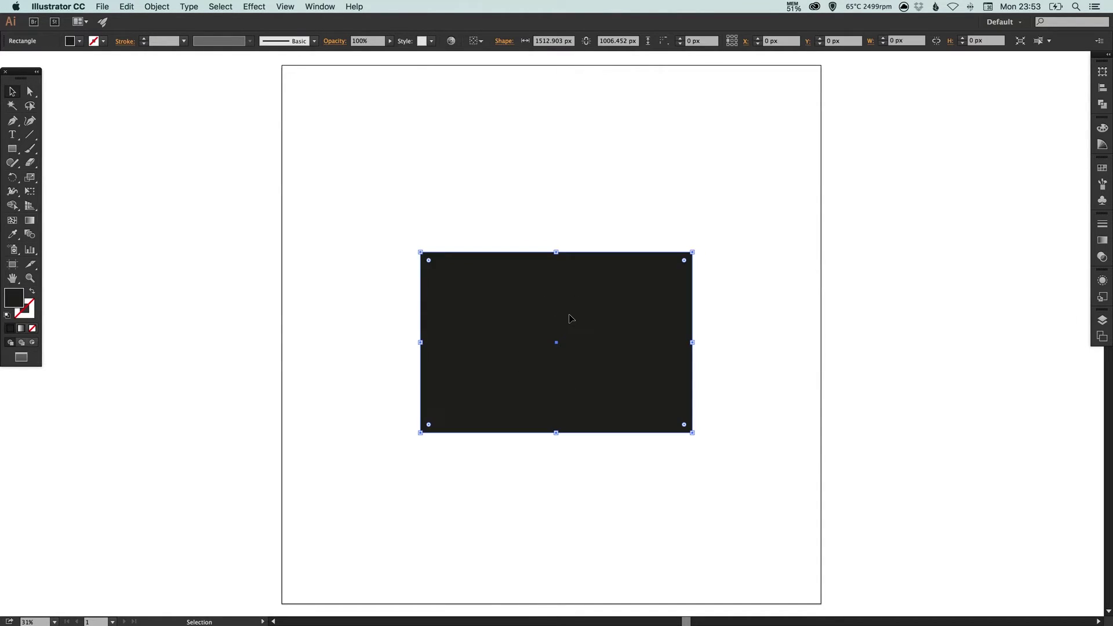
- Preview and cancel the Round Corners effect, then drag the live corner widget to round all corners
{"action": "left_click", "coordinate": [255, 7]}
{"action": "mouse_move", "coordinate": [318, 156]}
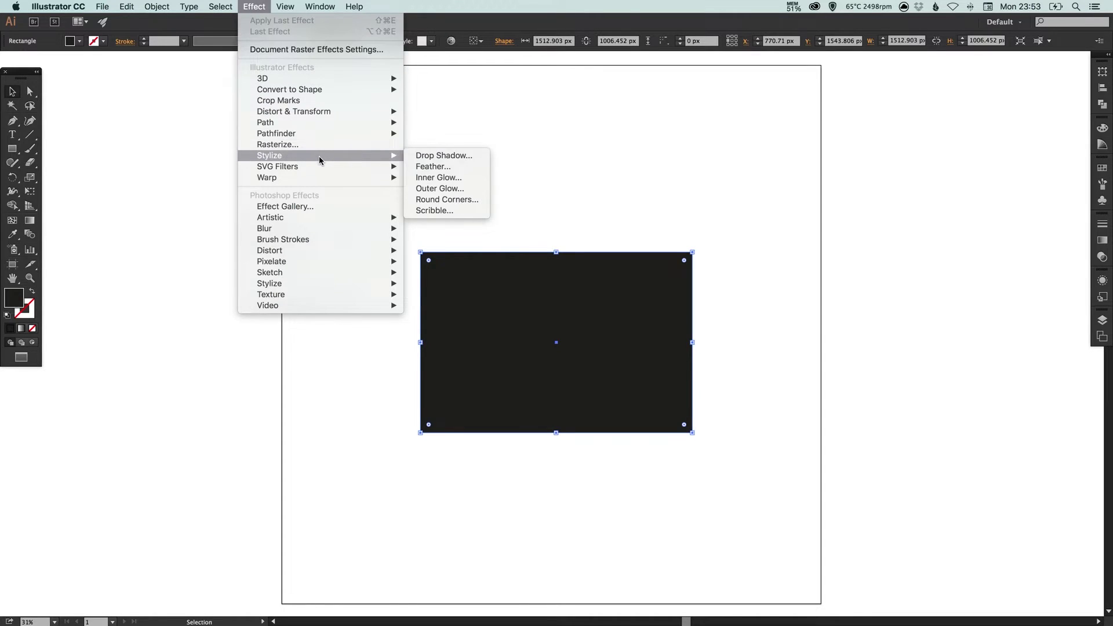
{"action": "left_click", "coordinate": [440, 201]}
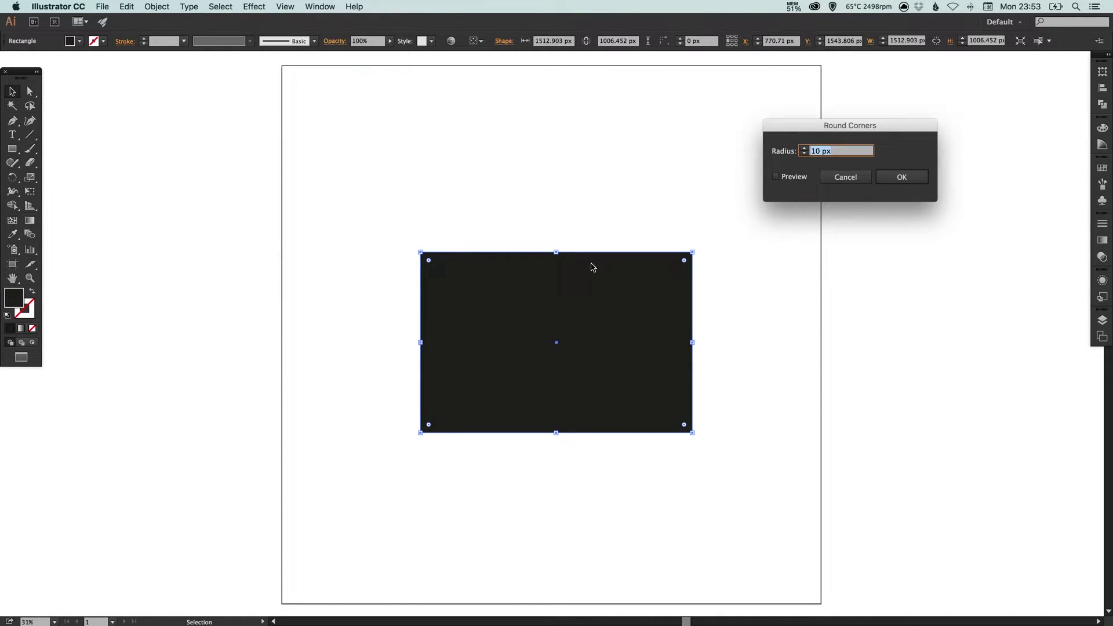
{"action": "left_click", "coordinate": [794, 177]}
{"action": "left_click", "coordinate": [804, 148]}
{"action": "left_click", "coordinate": [804, 148]}
{"action": "left_click", "coordinate": [804, 148]}
{"action": "left_click", "coordinate": [804, 148]}
{"action": "left_click", "coordinate": [804, 147]}
{"action": "left_click", "coordinate": [804, 148]}
{"action": "left_click", "coordinate": [804, 148]}
{"action": "left_click", "coordinate": [803, 148]}
{"action": "left_click", "coordinate": [804, 149]}
{"action": "left_click", "coordinate": [804, 149]}
{"action": "left_click", "coordinate": [804, 148]}
{"action": "left_click", "coordinate": [844, 178]}
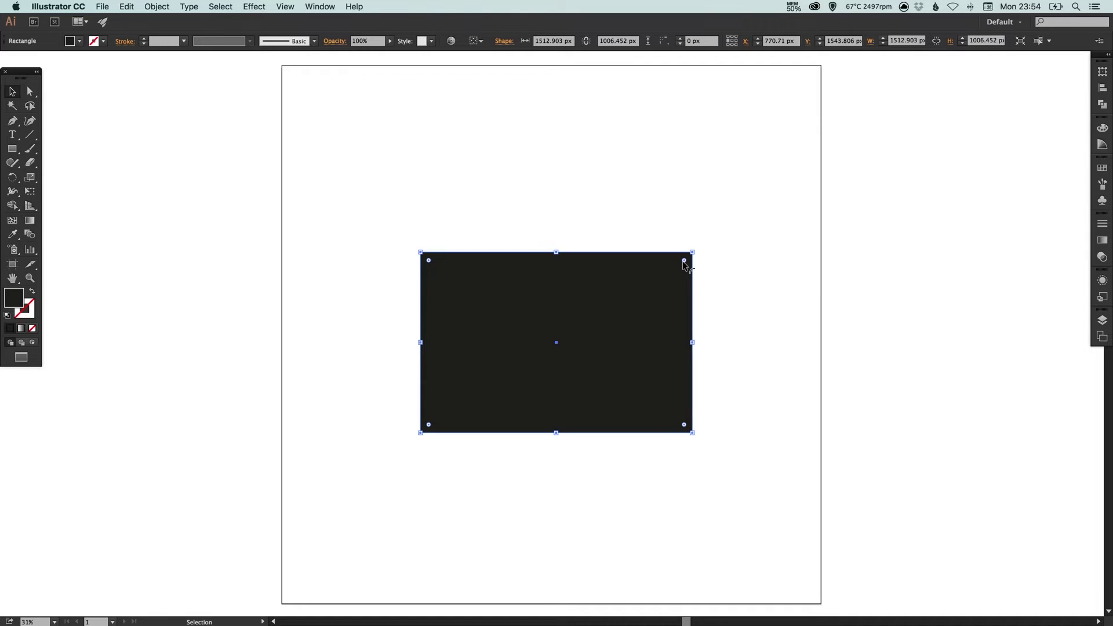
{"action": "mouse_move", "coordinate": [684, 259]}
{"action": "left_mouse_down"}
{"action": "mouse_move", "coordinate": [668, 281]}
{"action": "mouse_move", "coordinate": [675, 272]}
{"action": "left_mouse_up"}
{"action": "left_click", "coordinate": [775, 258]}
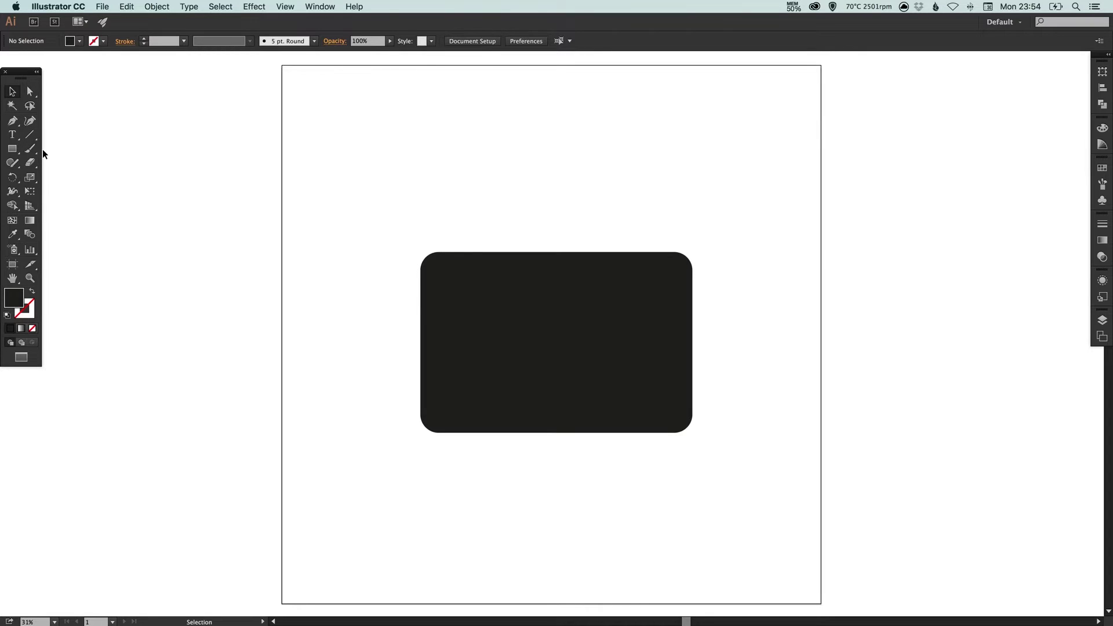
- Draw a smaller rectangle above the body and round its corners slightly
{"action": "left_click", "coordinate": [13, 149]}
{"action": "left_click_drag", "start_coordinate": [496, 181], "coordinate": [593, 237]}
{"action": "key", "text": "v"}
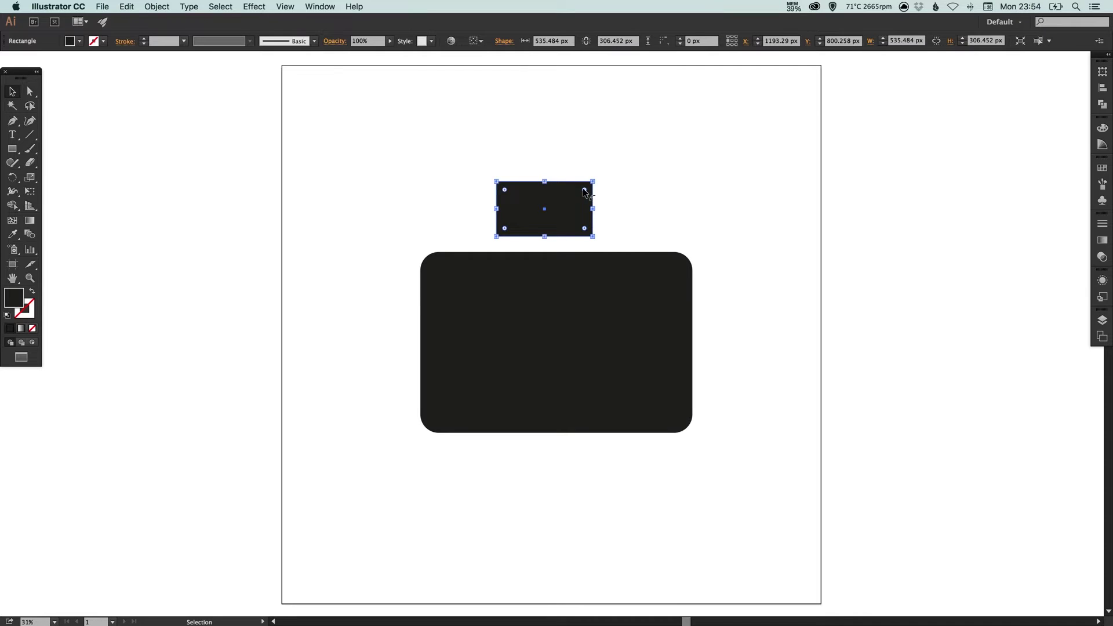
{"action": "left_click_drag", "start_coordinate": [583, 192], "coordinate": [588, 191]}
{"action": "left_click", "coordinate": [615, 186]}
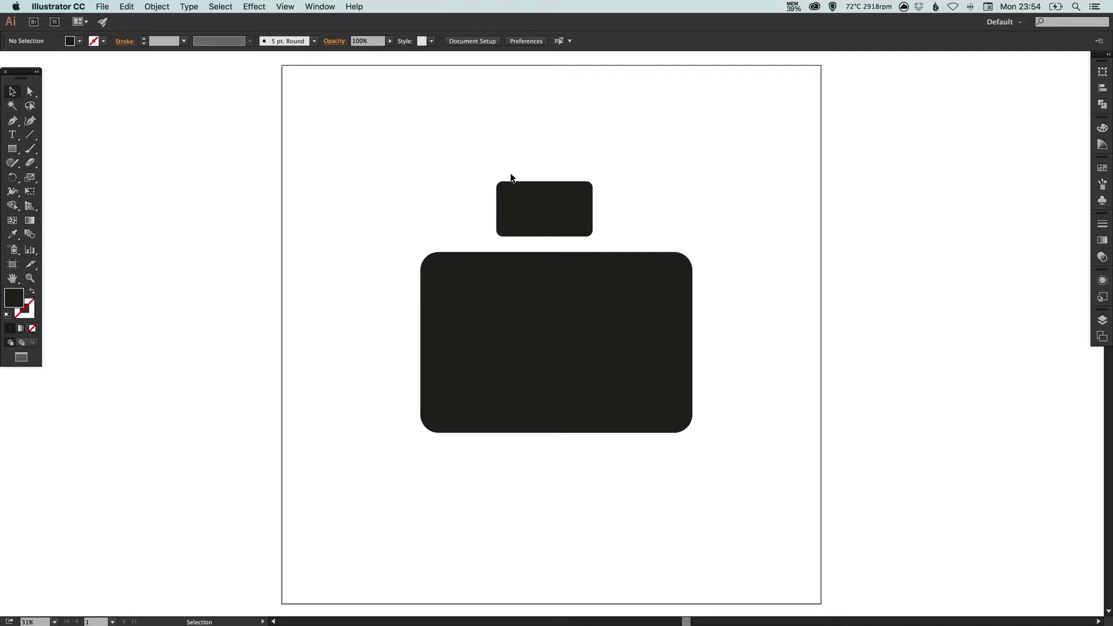
- Select the small shape's top anchors and scale them inward to form a trapezoid
{"action": "key", "text": "a"}
{"action": "left_click_drag", "start_coordinate": [451, 165], "coordinate": [625, 198]}
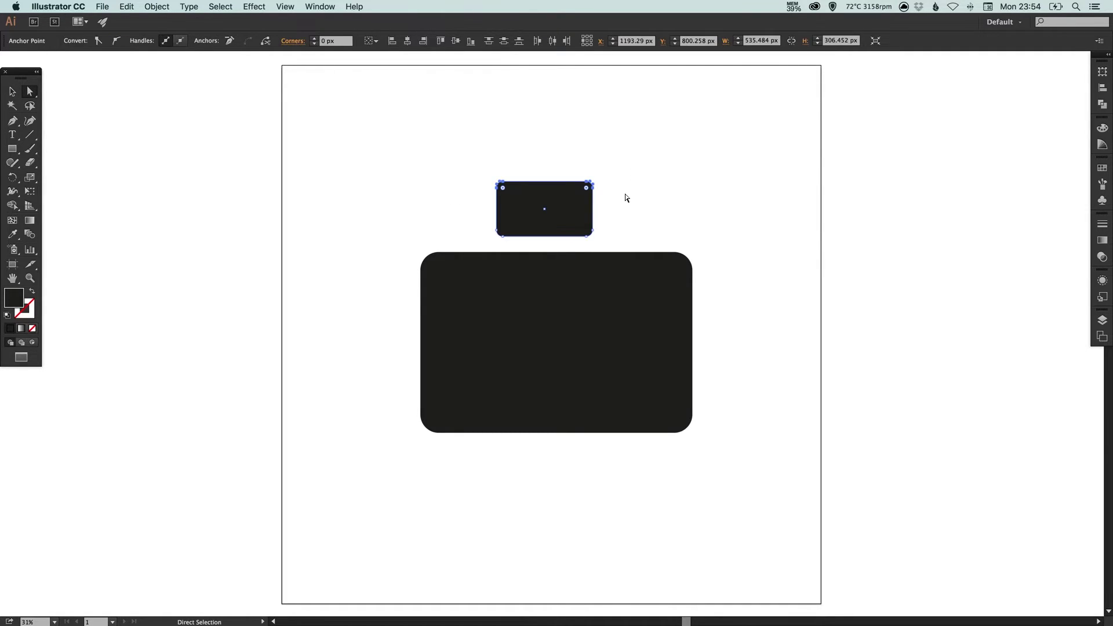
{"action": "left_click", "coordinate": [28, 93]}
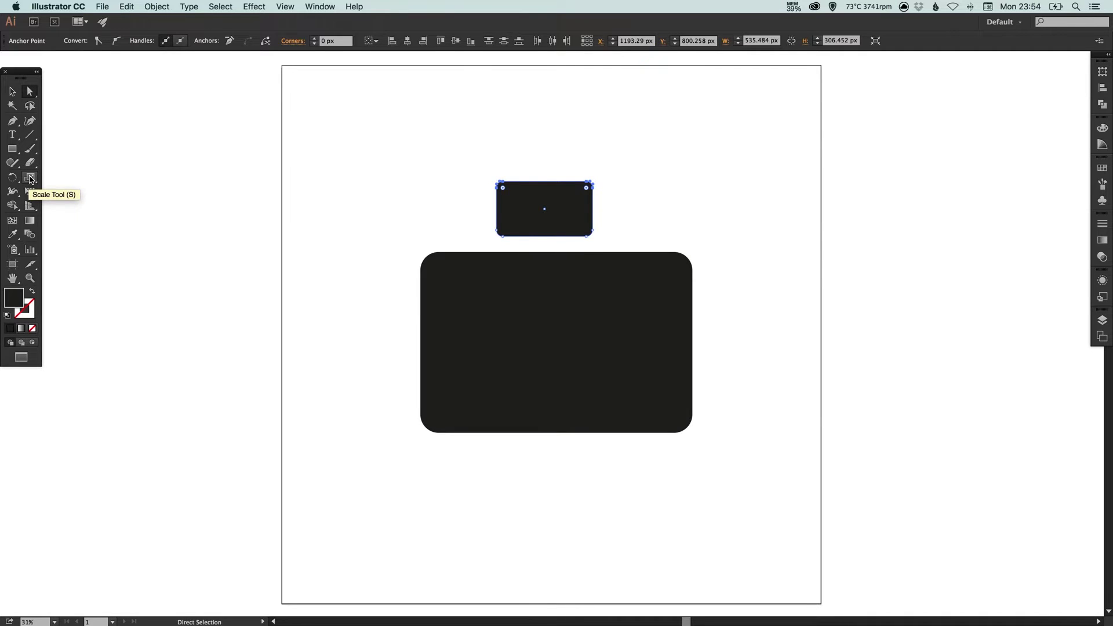
{"action": "left_click", "coordinate": [30, 178]}
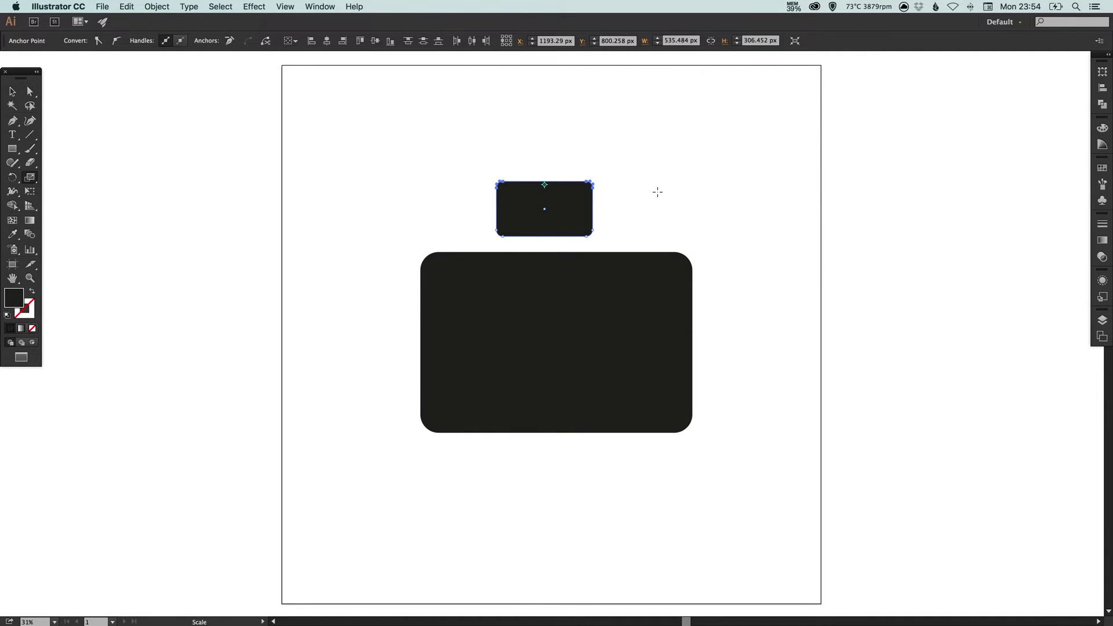
{"action": "left_click_drag", "start_coordinate": [657, 192], "coordinate": [635, 195]}
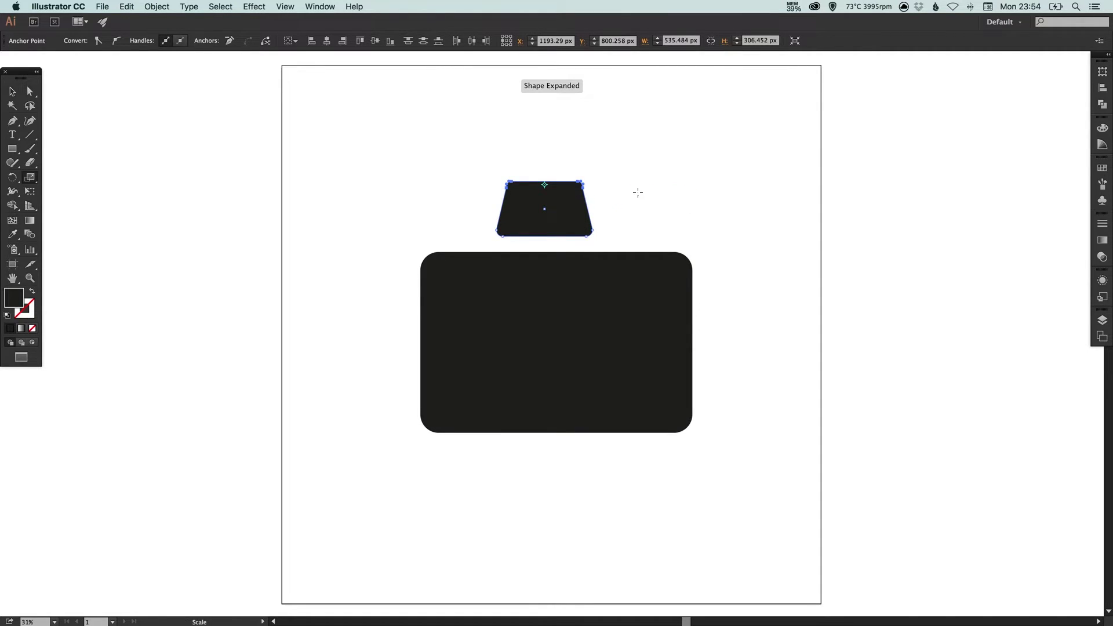
{"action": "key", "text": "v"}
{"action": "left_click", "coordinate": [677, 199]}
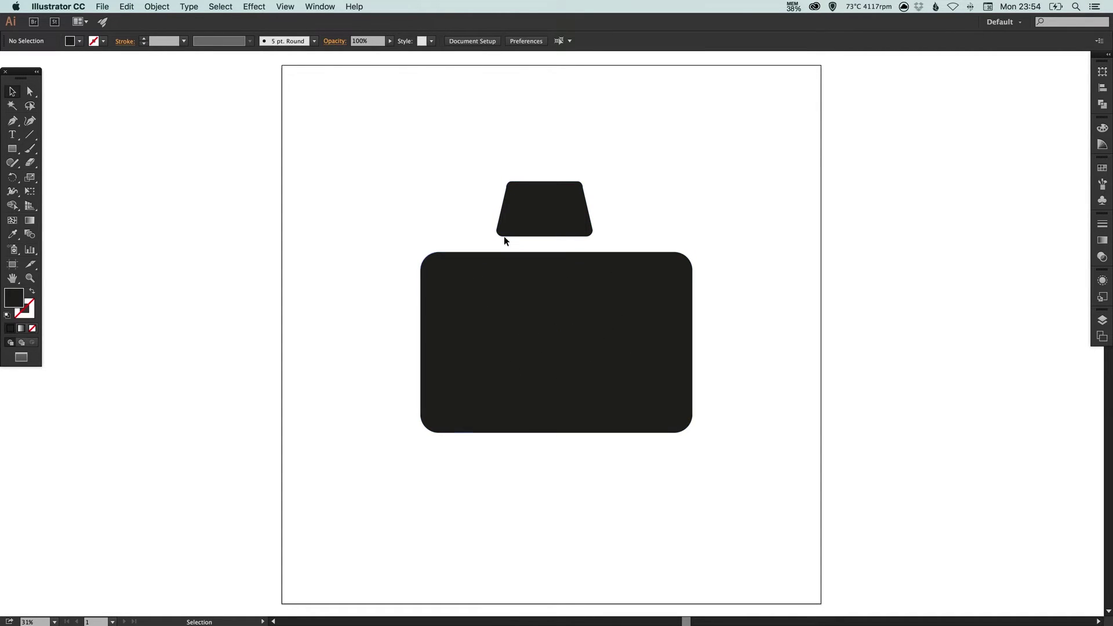
- Centre the trapezoid and body horizontally with Horizontal Align Center
{"action": "left_click_drag", "start_coordinate": [399, 165], "coordinate": [613, 385]}
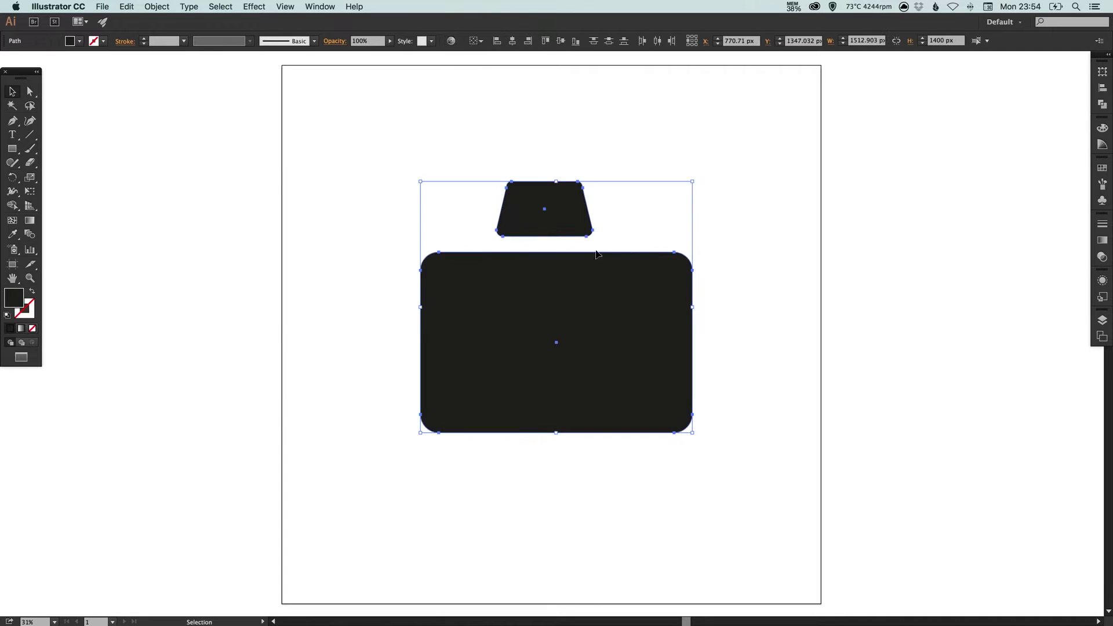
{"action": "left_click", "coordinate": [513, 44]}
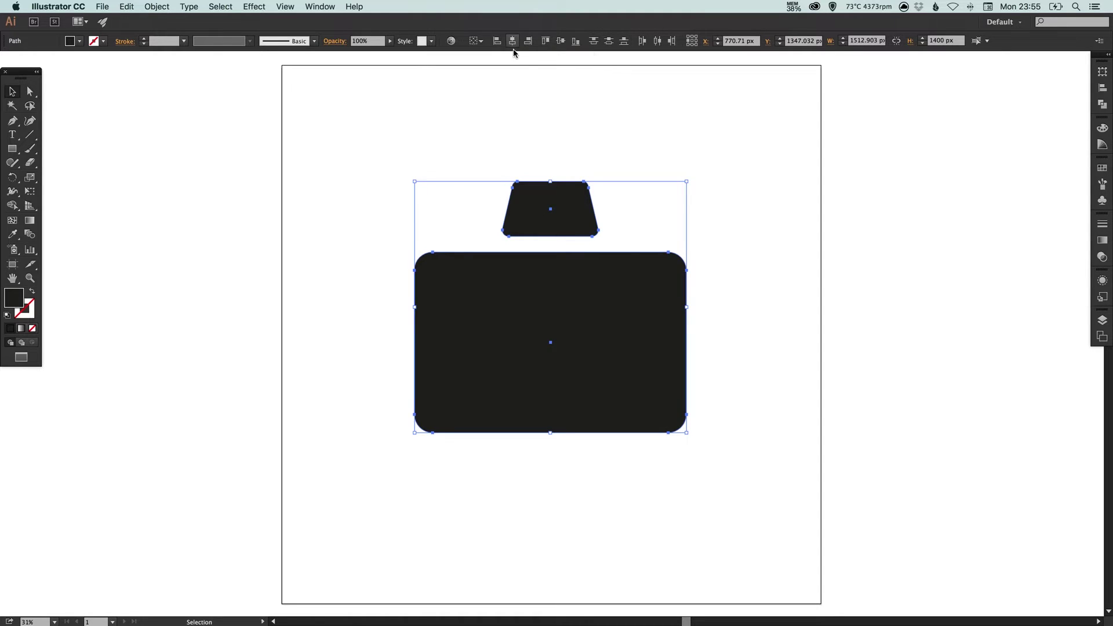
{"action": "left_click", "coordinate": [620, 177]}
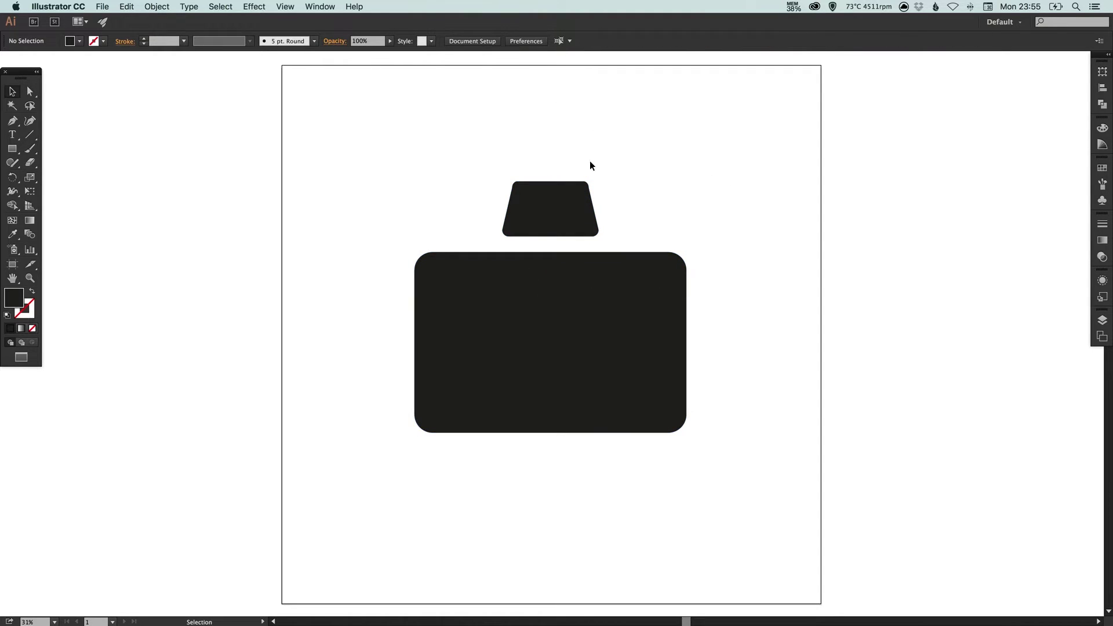
- Drag the trapezoid down so it overlaps the body's top edge
{"action": "left_click_drag", "start_coordinate": [522, 183], "coordinate": [565, 229]}
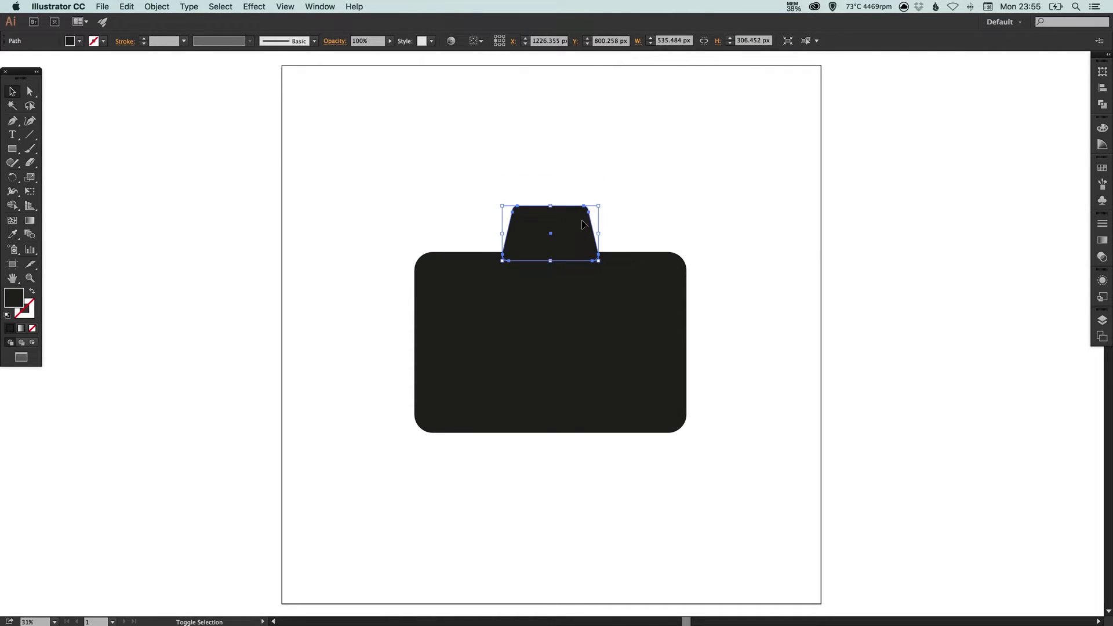
{"action": "left_click", "coordinate": [627, 198]}
{"action": "left_click_drag", "start_coordinate": [628, 201], "coordinate": [632, 210]}
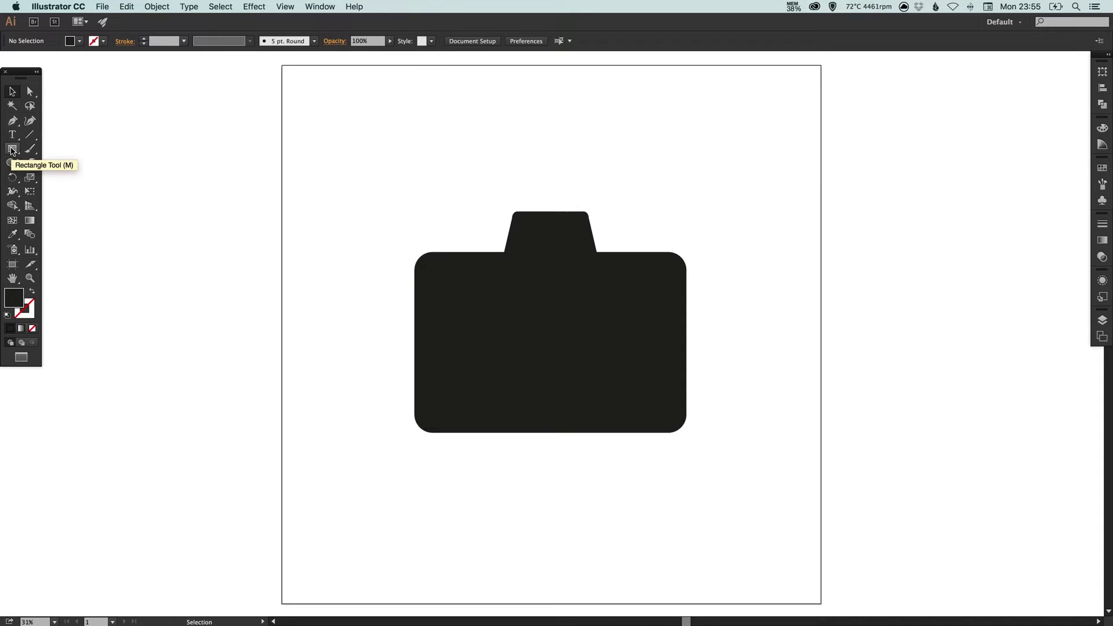
- Draw a circle about 625.8 px wide, move it to the body's centre, and fill it white
{"action": "left_click_drag", "start_coordinate": [12, 149], "coordinate": [63, 180]}
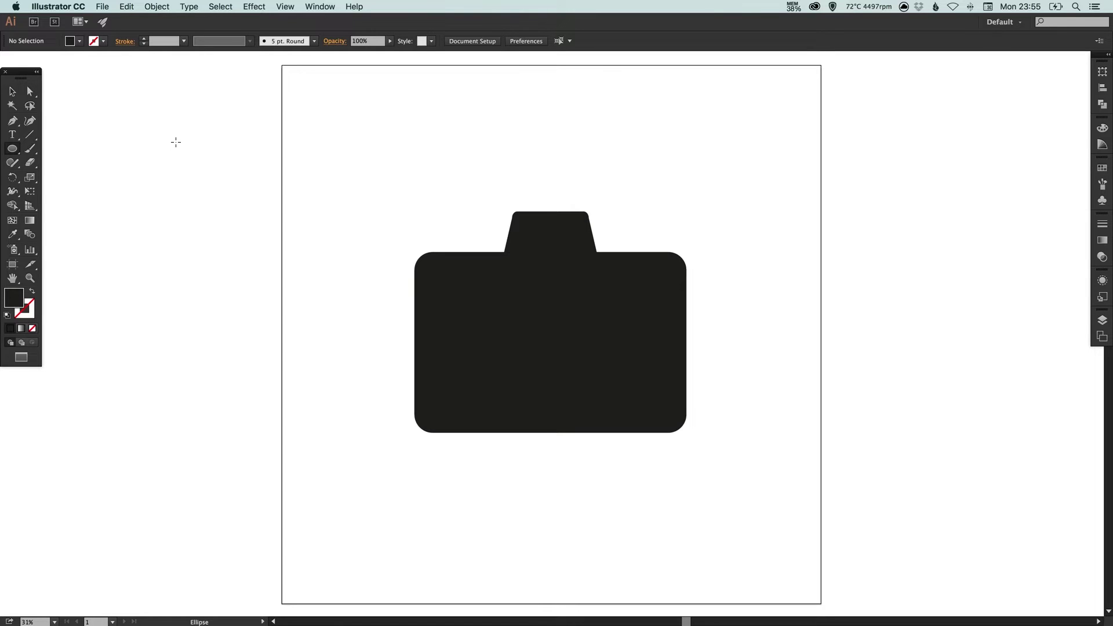
{"action": "left_click_drag", "start_coordinate": [175, 142], "coordinate": [287, 253]}
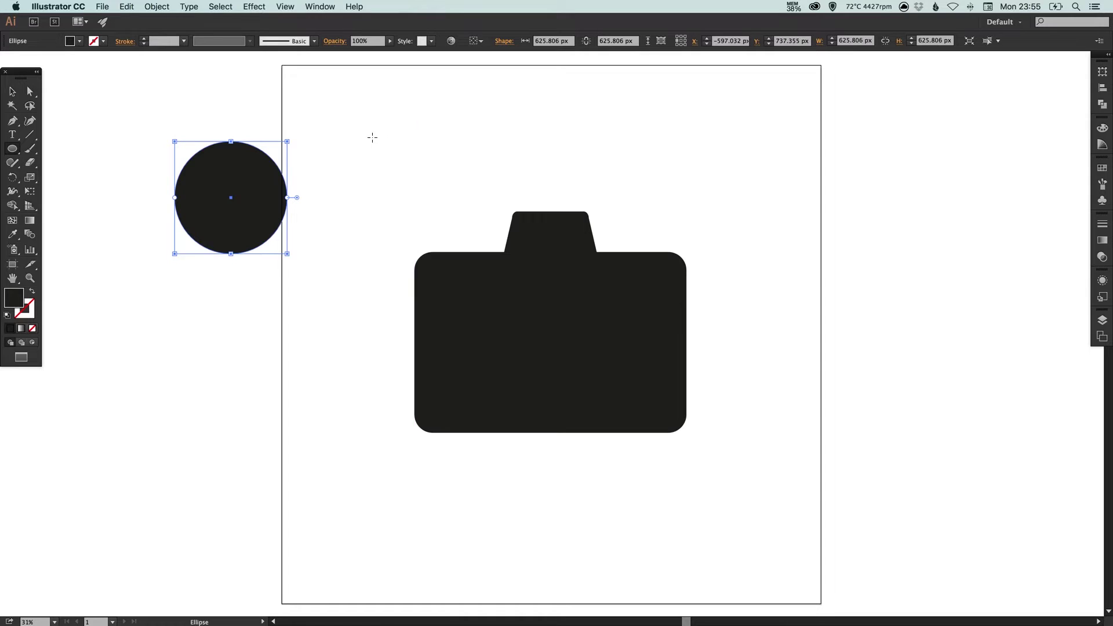
{"action": "key", "text": "v"}
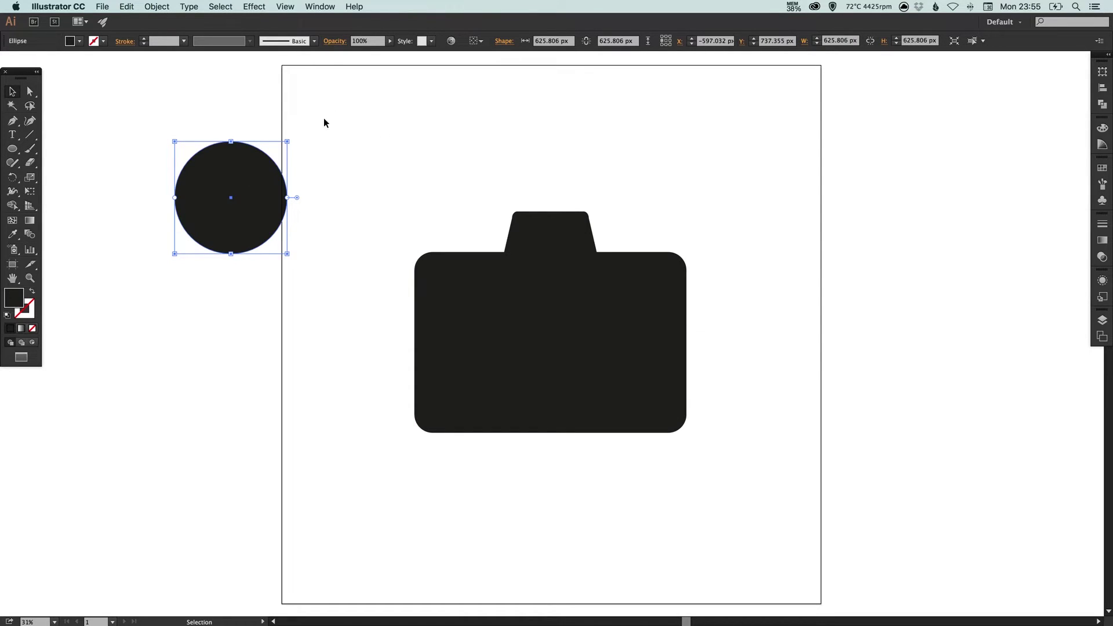
{"action": "left_click_drag", "start_coordinate": [214, 183], "coordinate": [528, 326]}
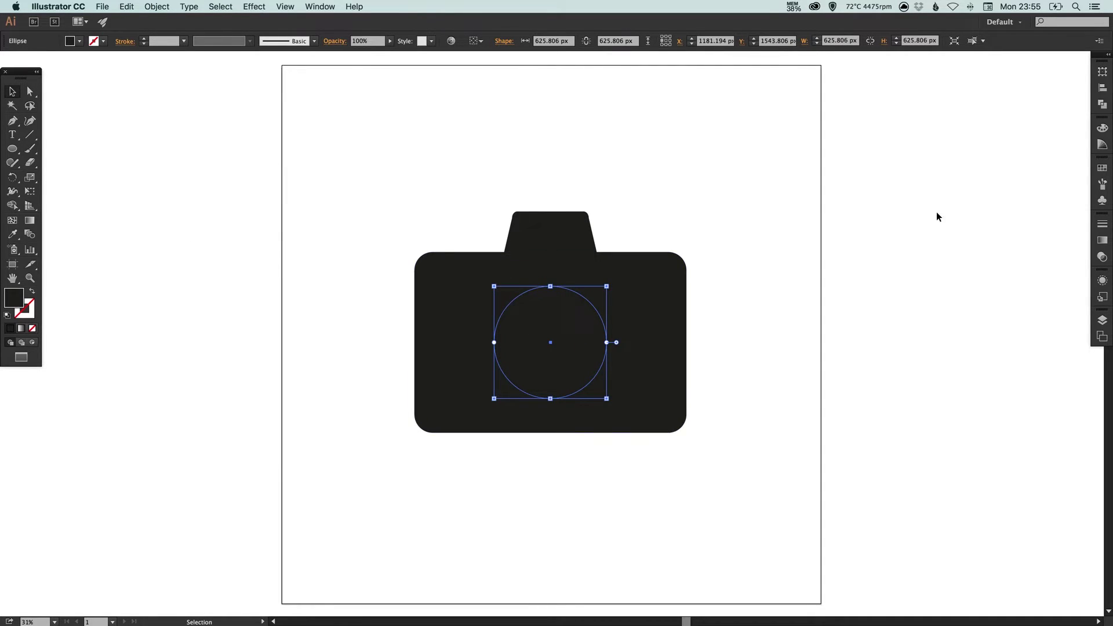
{"action": "left_click", "coordinate": [1102, 168]}
{"action": "left_click", "coordinate": [974, 193]}
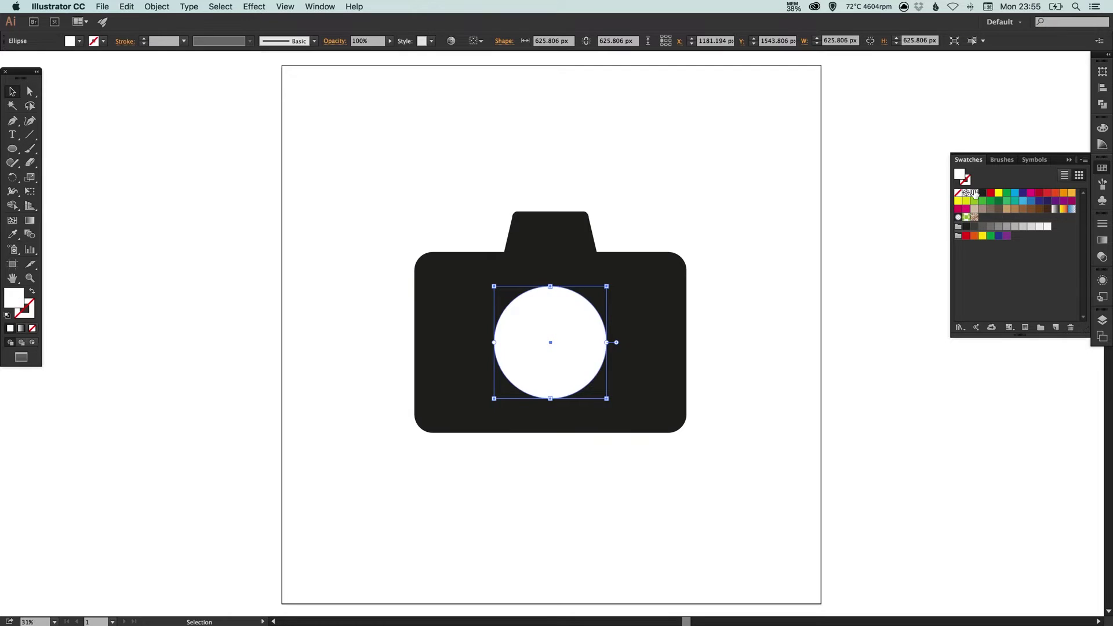
{"action": "left_click", "coordinate": [722, 199]}
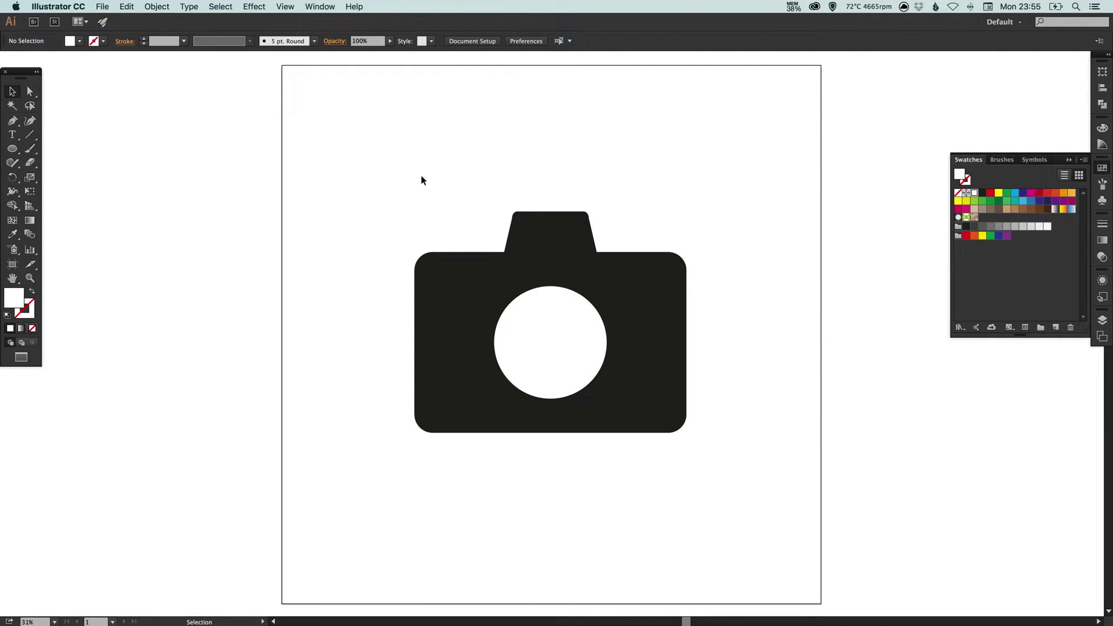
- Centre all the camera shapes horizontally
{"action": "left_click_drag", "start_coordinate": [416, 169], "coordinate": [600, 273]}
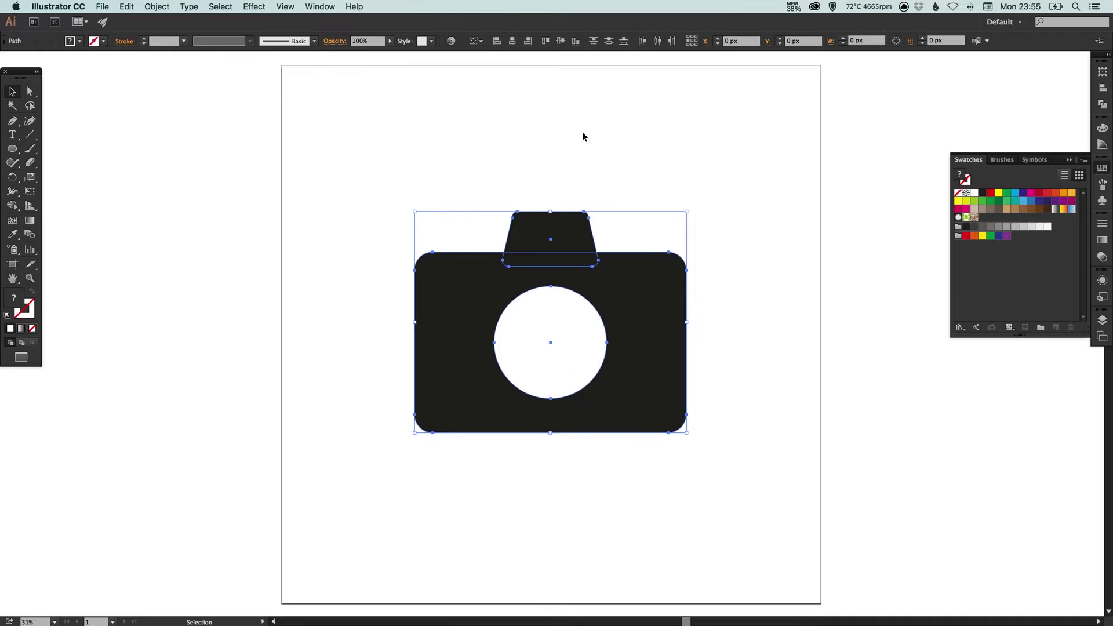
{"action": "left_click", "coordinate": [513, 43]}
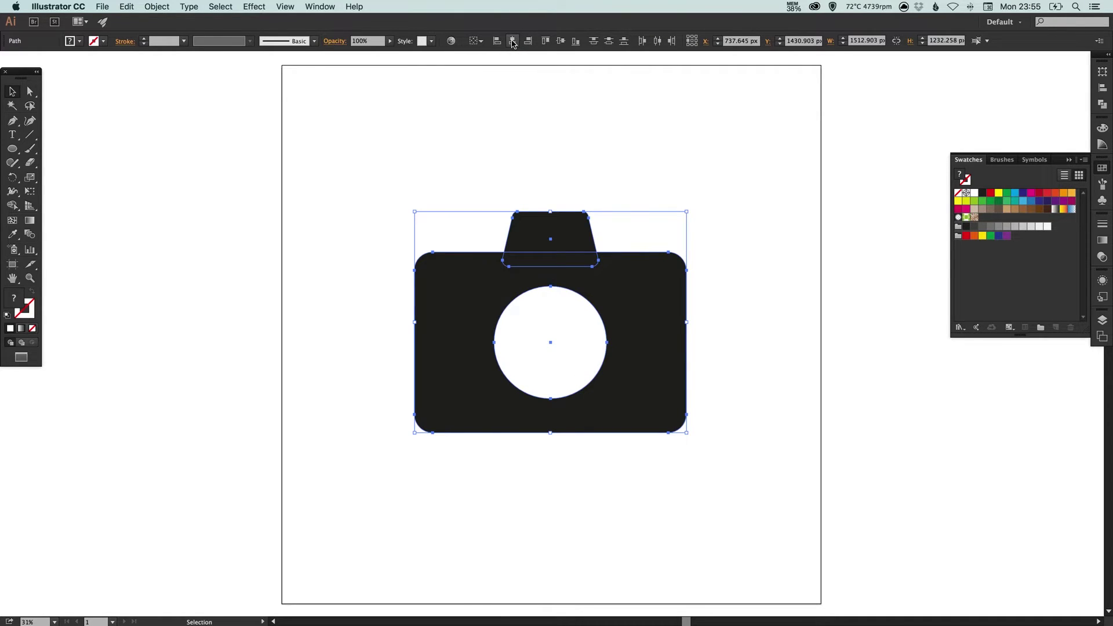
{"action": "left_click", "coordinate": [586, 158]}
{"action": "left_click", "coordinate": [1100, 169]}
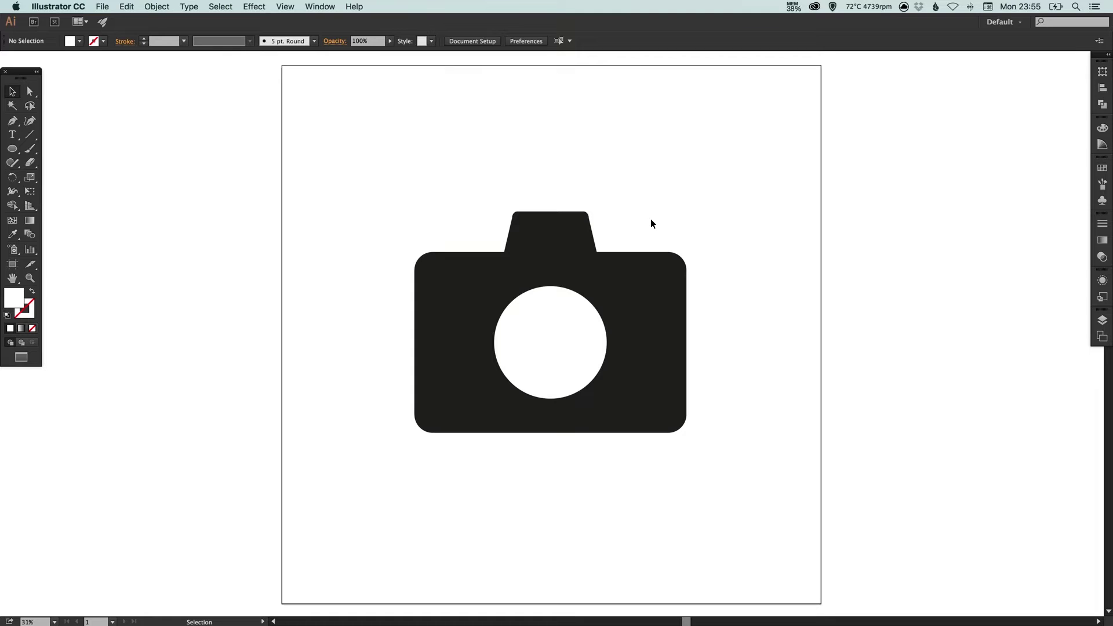
- Toggle Smart Guides in the View menu and reposition the white lens circle slightly
{"action": "left_click", "coordinate": [285, 7]}
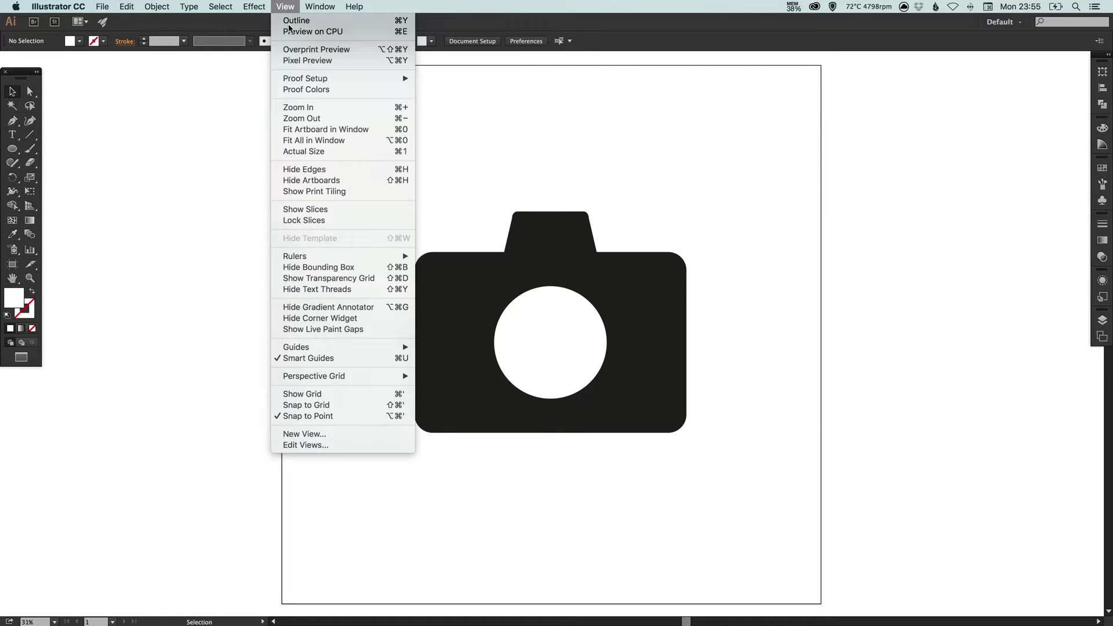
{"action": "left_click", "coordinate": [297, 358]}
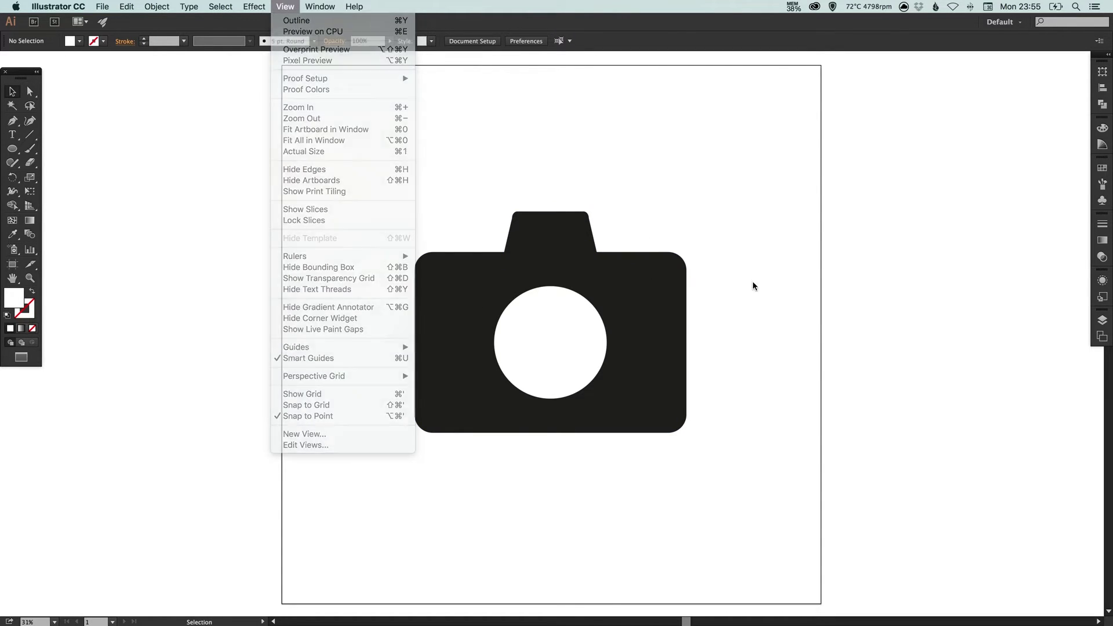
{"action": "mouse_move", "coordinate": [574, 345]}
{"action": "left_mouse_down"}
{"action": "mouse_move", "coordinate": [586, 332]}
{"action": "mouse_move", "coordinate": [579, 318]}
{"action": "mouse_move", "coordinate": [575, 343]}
{"action": "left_mouse_up"}
{"action": "left_click", "coordinate": [744, 314]}
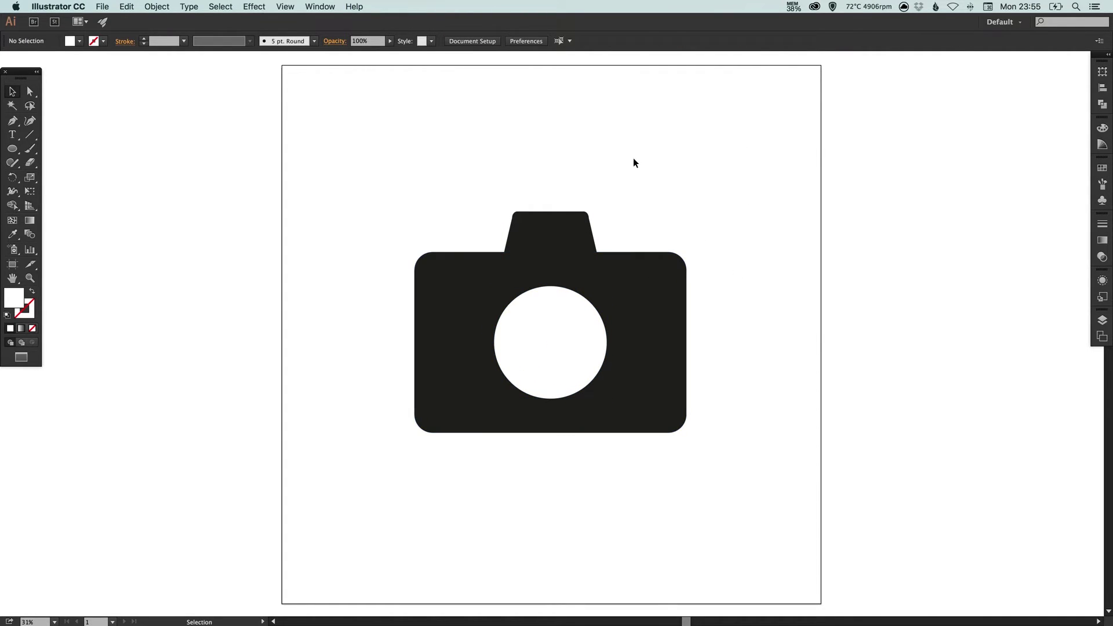
- Widen the top hump by its side handle and nudge it down with the arrow key
{"action": "left_click", "coordinate": [555, 230]}
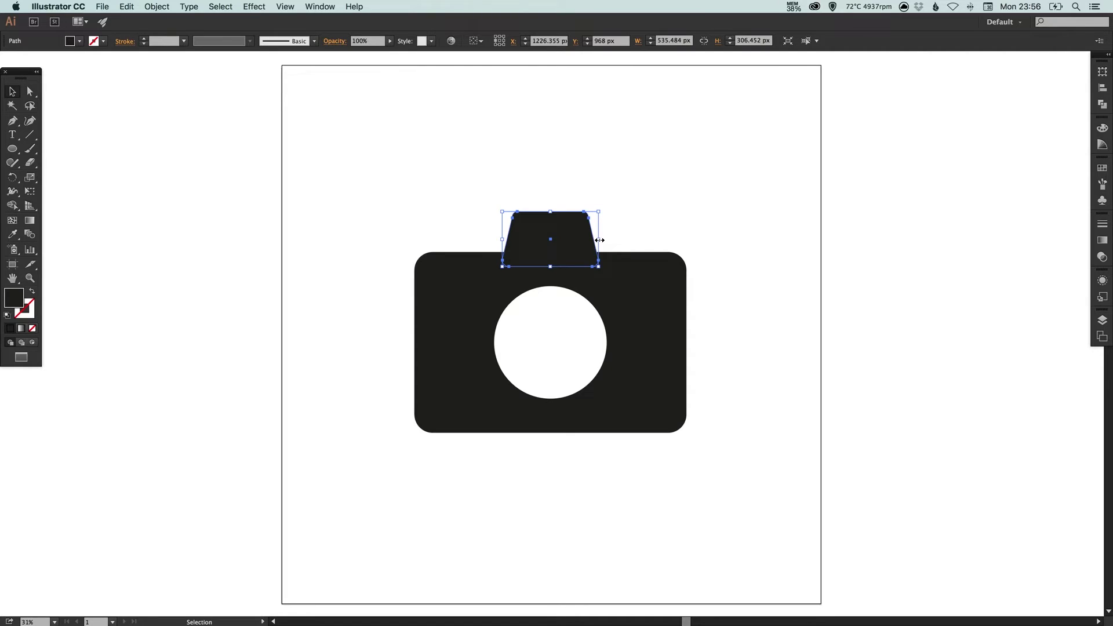
{"action": "mouse_move", "coordinate": [600, 239]}
{"action": "left_mouse_down"}
{"action": "mouse_move", "coordinate": [648, 239]}
{"action": "mouse_move", "coordinate": [597, 240]}
{"action": "mouse_move", "coordinate": [616, 239]}
{"action": "left_mouse_up"}
{"action": "left_click", "coordinate": [632, 219]}
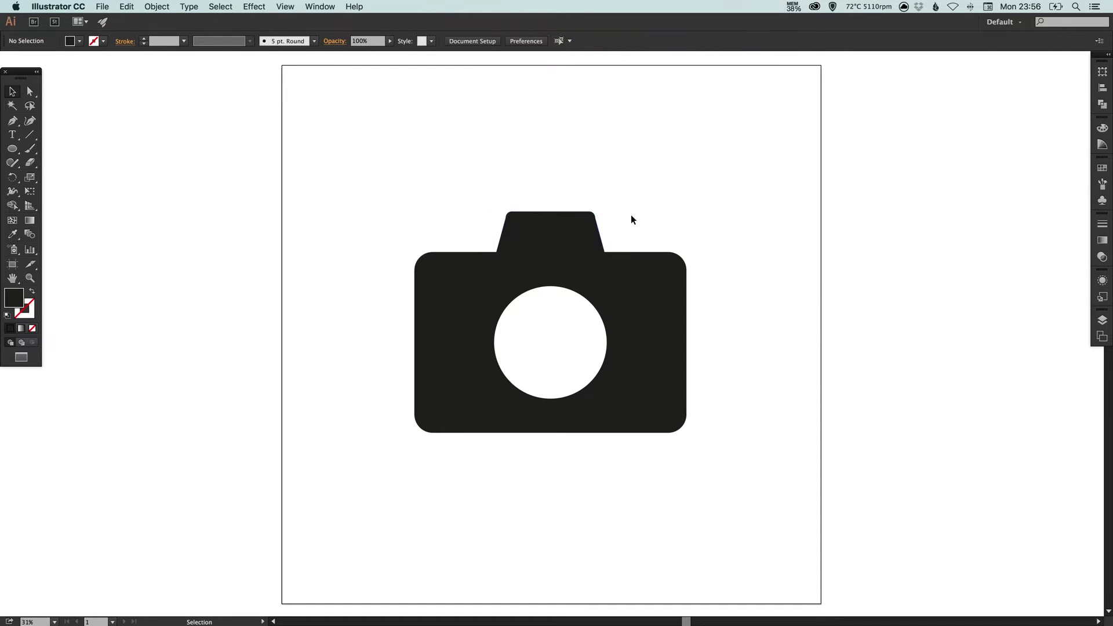
{"action": "left_click", "coordinate": [583, 227]}
{"action": "key", "text": "Down"}
{"action": "key", "text": "Down"}
{"action": "key", "text": "Down"}
{"action": "key", "text": "Down"}
{"action": "key", "text": "Down"}
{"action": "key", "text": "Down"}
{"action": "key", "text": "Down"}
{"action": "key", "text": "Down"}
{"action": "key", "text": "Down"}
{"action": "key", "text": "Down"}
{"action": "key", "text": "Down"}
{"action": "key", "text": "Down"}
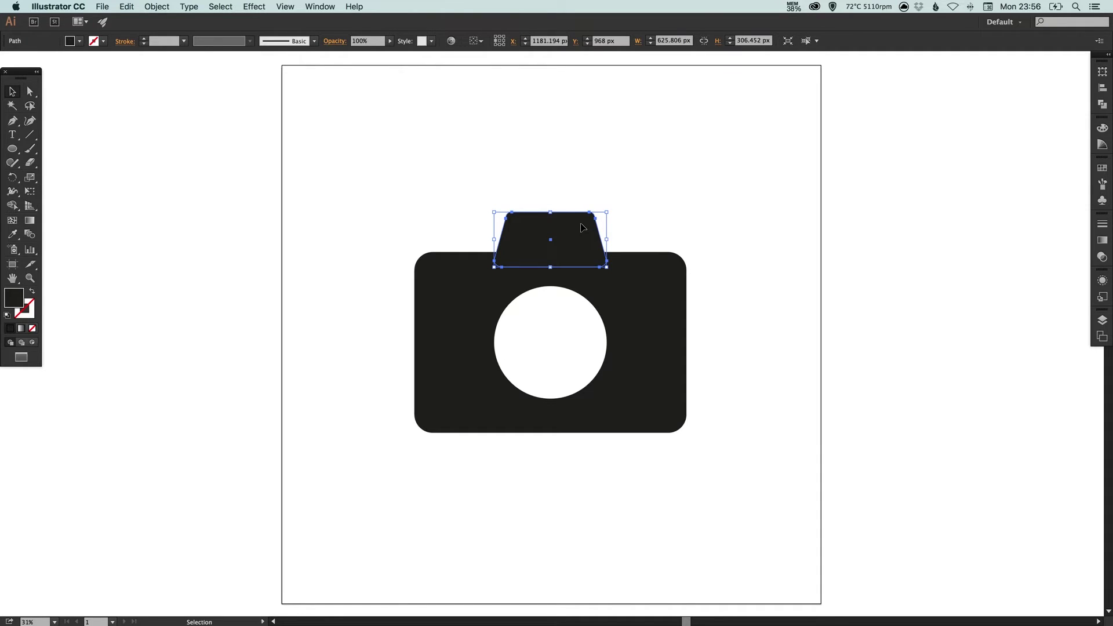
{"action": "key", "text": "super+shift+a"}
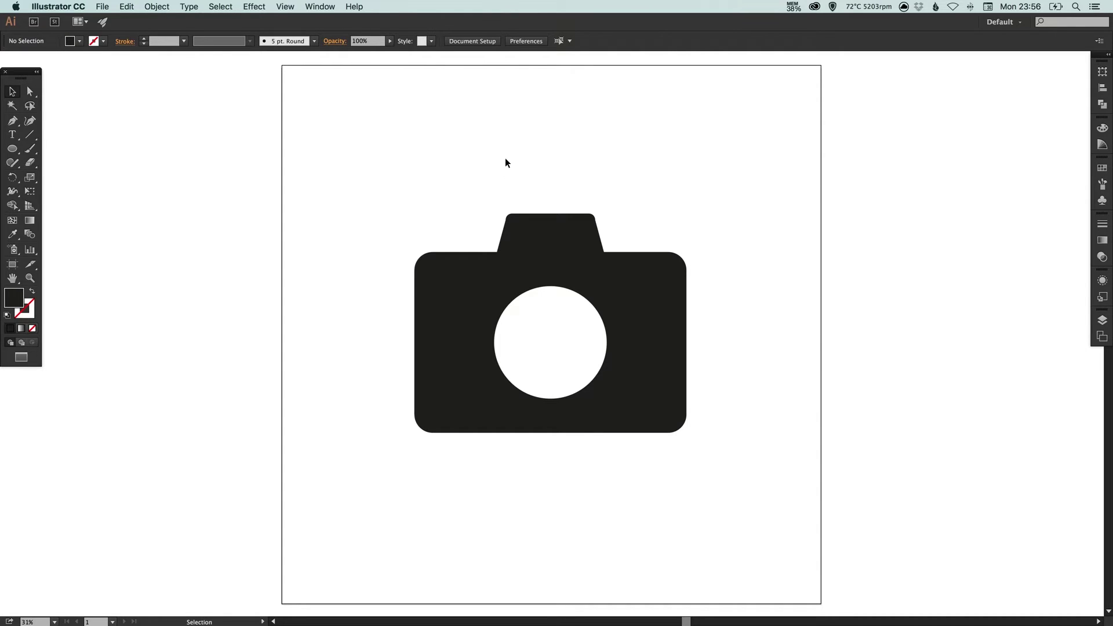
{"action": "left_click", "coordinate": [12, 149]}
- Draw a small circle on the body's upper right, fill it white, and shift it slightly right
{"action": "left_click_drag", "start_coordinate": [629, 286], "coordinate": [646, 305]}
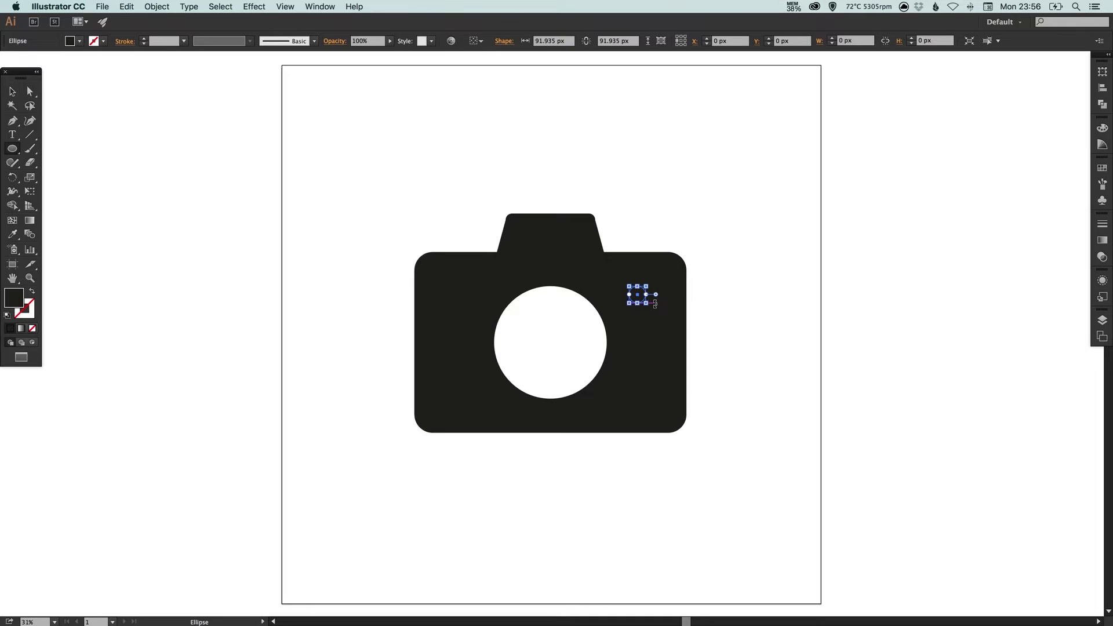
{"action": "key", "text": "v"}
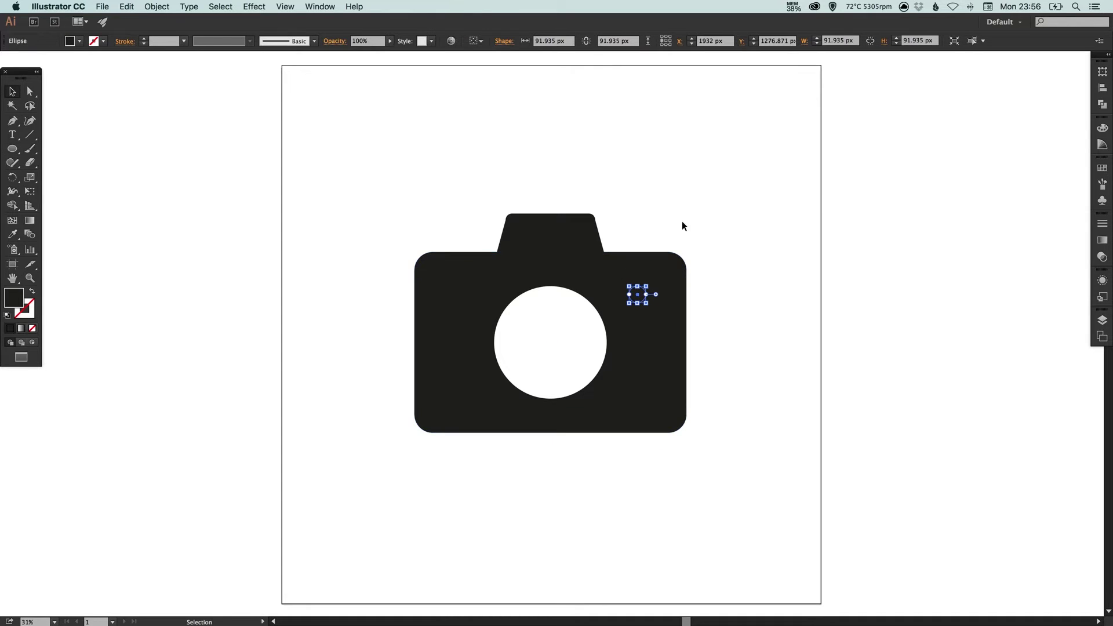
{"action": "left_click", "coordinate": [1102, 170]}
{"action": "left_click", "coordinate": [975, 193]}
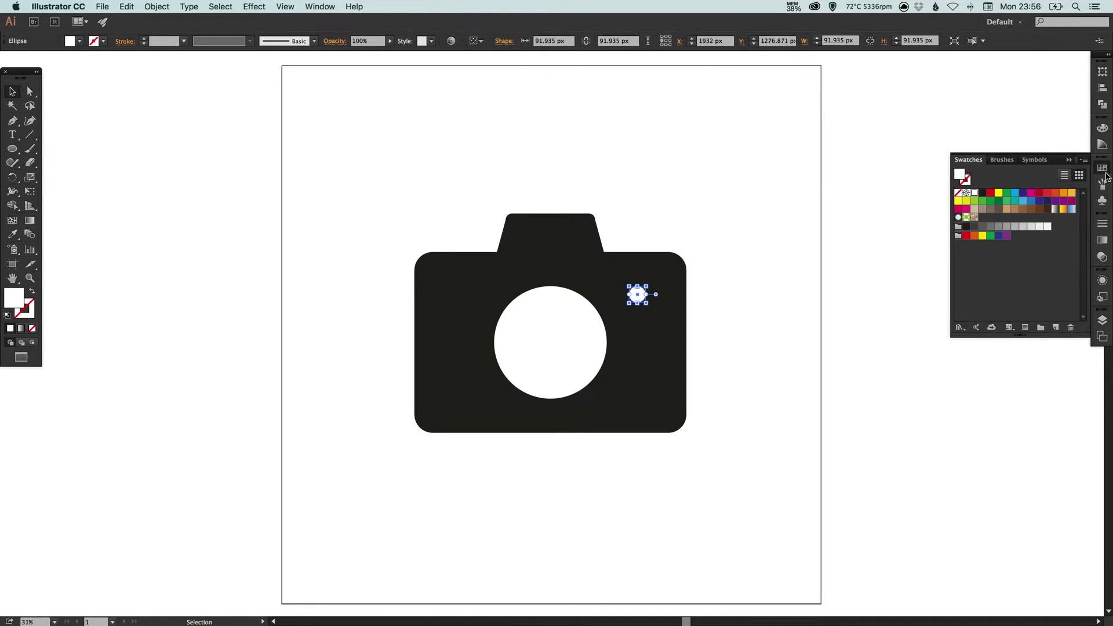
{"action": "left_click", "coordinate": [1101, 169]}
{"action": "left_click", "coordinate": [742, 223]}
{"action": "left_click_drag", "start_coordinate": [638, 296], "coordinate": [647, 299]}
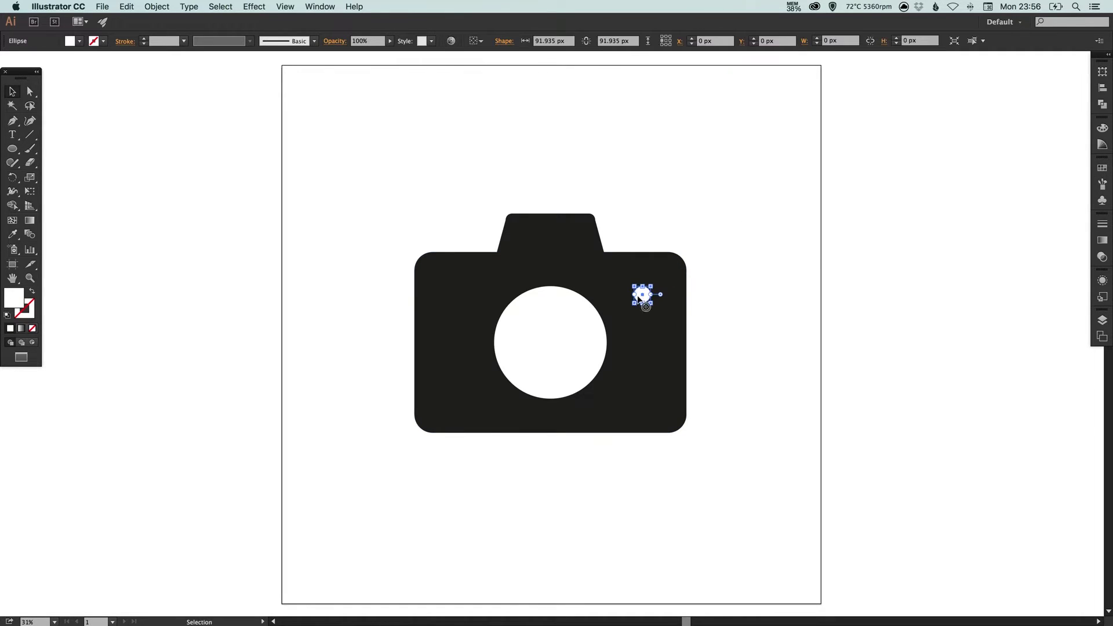
{"action": "left_click", "coordinate": [552, 316]}
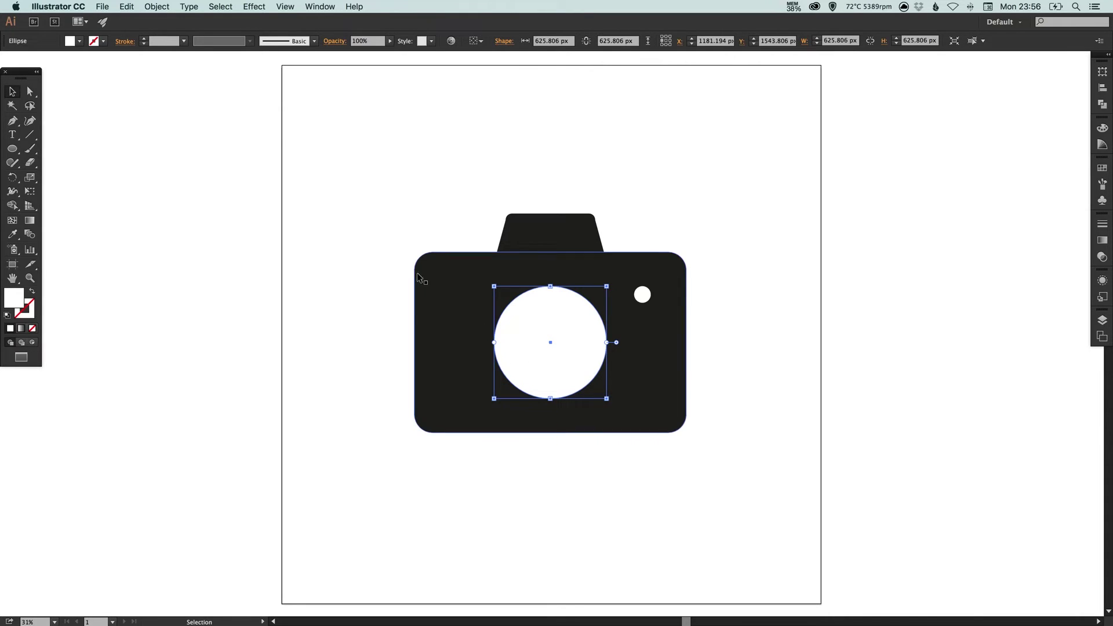
- Paste a copy of the lens in place, enlarge it, and turn its white fill into a stroke
{"action": "left_click", "coordinate": [127, 7]}
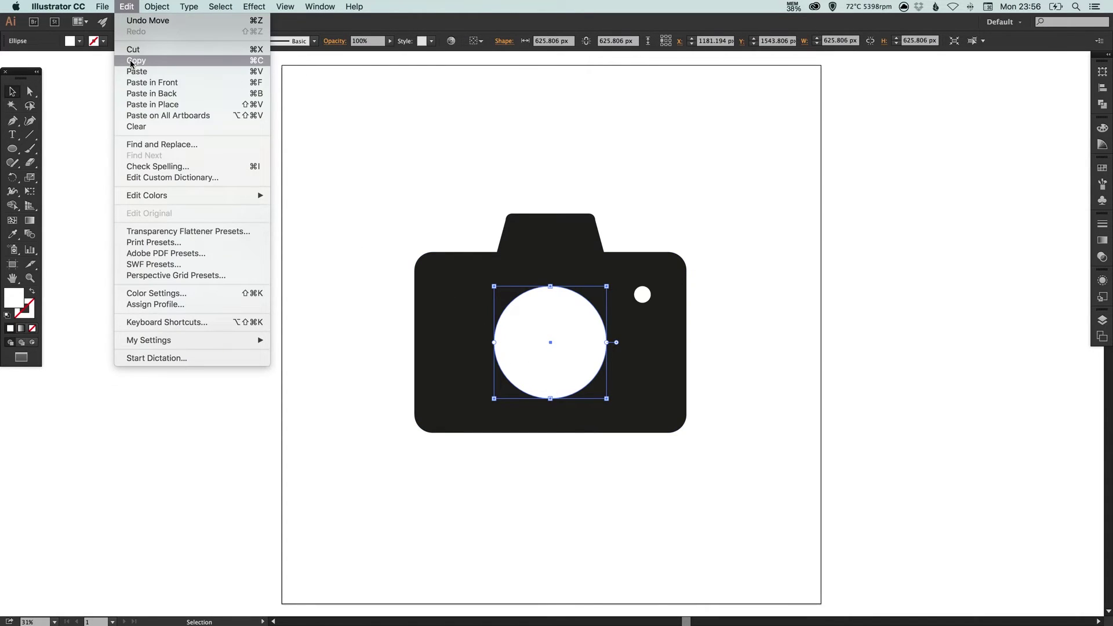
{"action": "left_click", "coordinate": [131, 62]}
{"action": "left_click", "coordinate": [127, 7]}
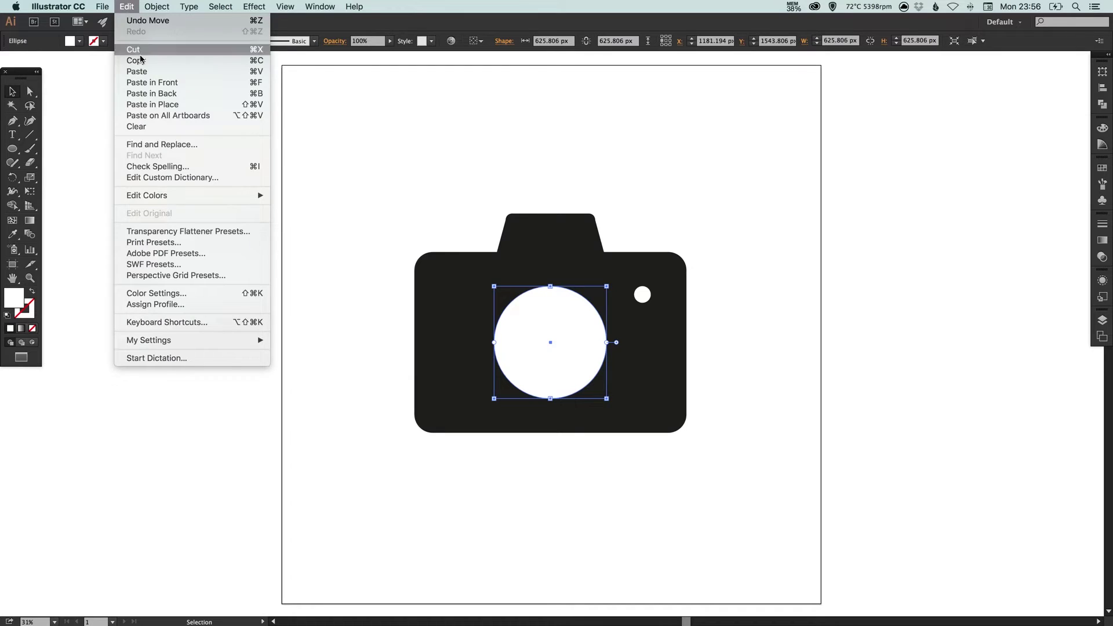
{"action": "left_click", "coordinate": [143, 105]}
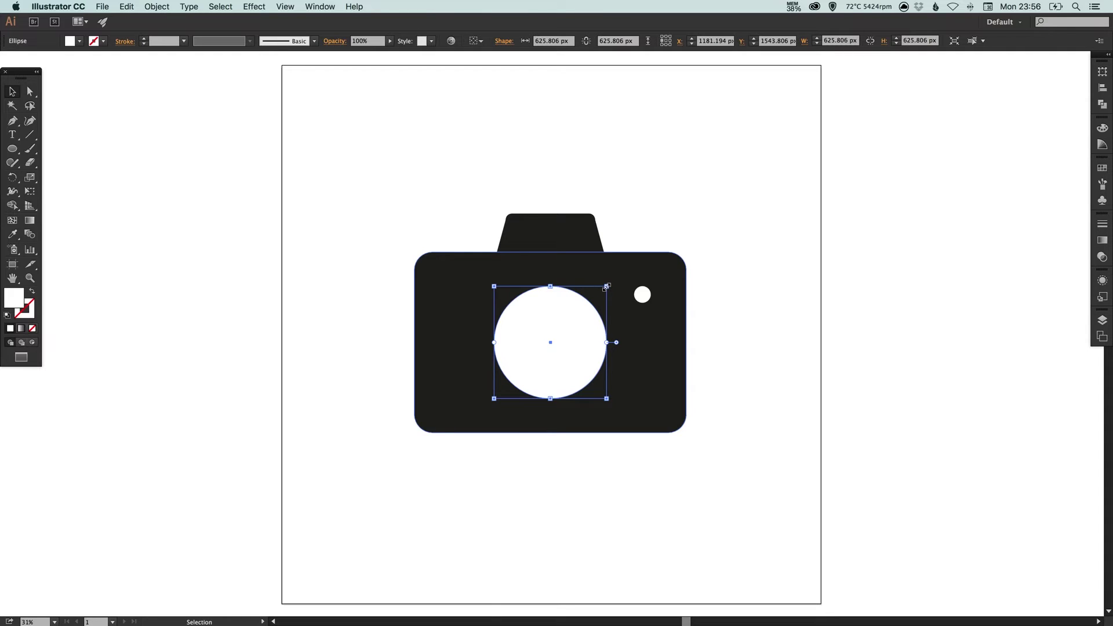
{"action": "left_click_drag", "start_coordinate": [606, 285], "coordinate": [625, 273]}
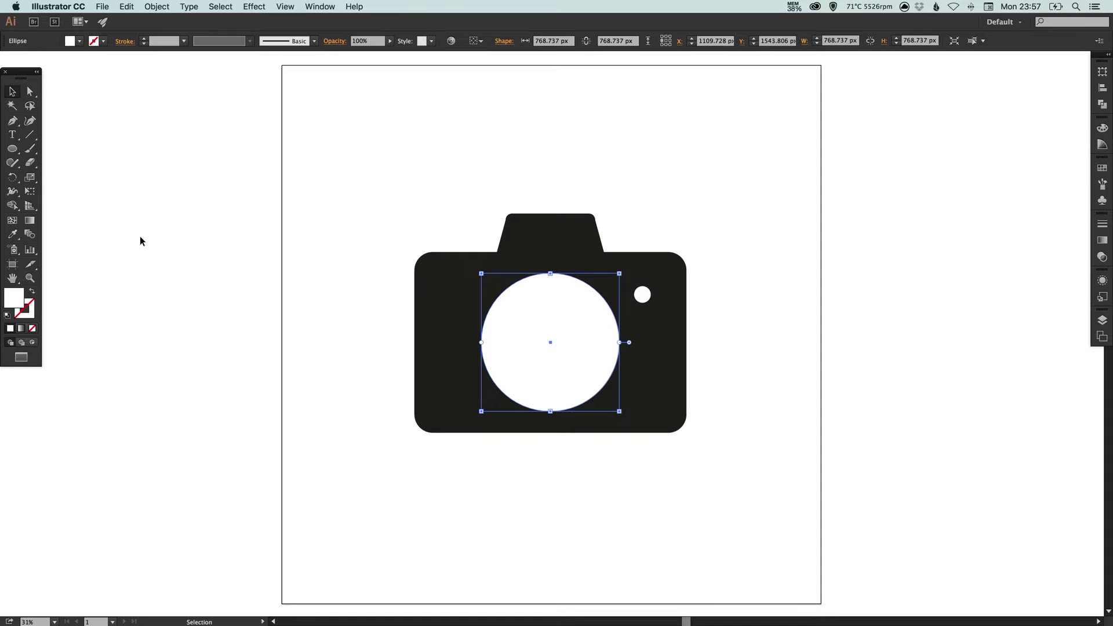
{"action": "left_click", "coordinate": [32, 293]}
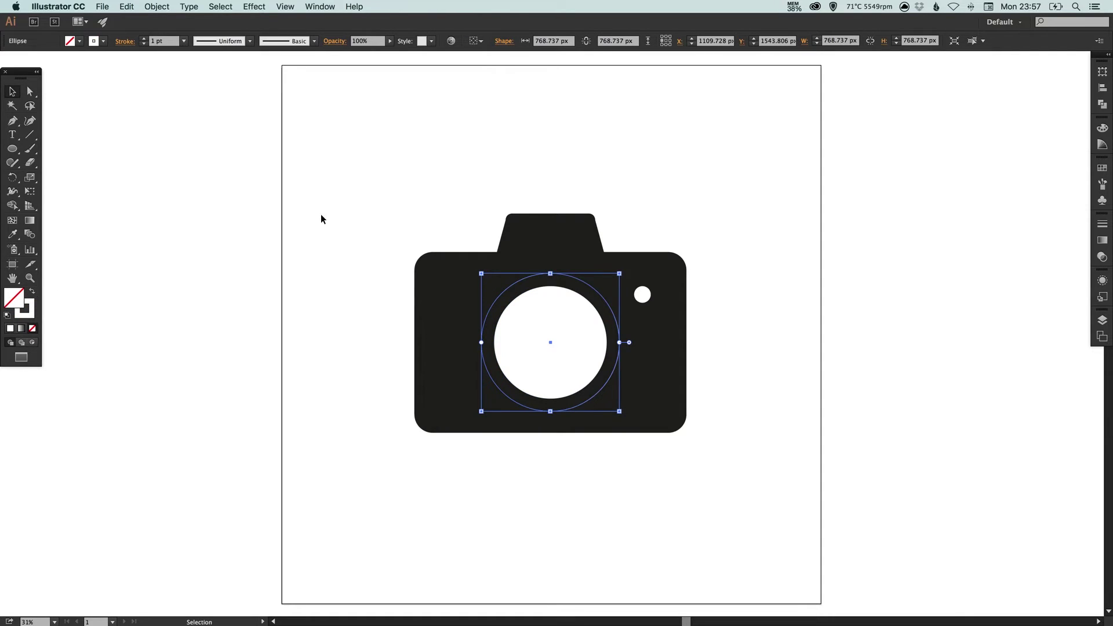
- Set the ring's stroke weight to 32 pt and shrink it slightly around the lens
{"action": "left_click", "coordinate": [1101, 226]}
{"action": "left_click", "coordinate": [998, 228]}
{"action": "left_click", "coordinate": [998, 228]}
{"action": "left_click", "coordinate": [998, 228]}
{"action": "left_click", "coordinate": [998, 228]}
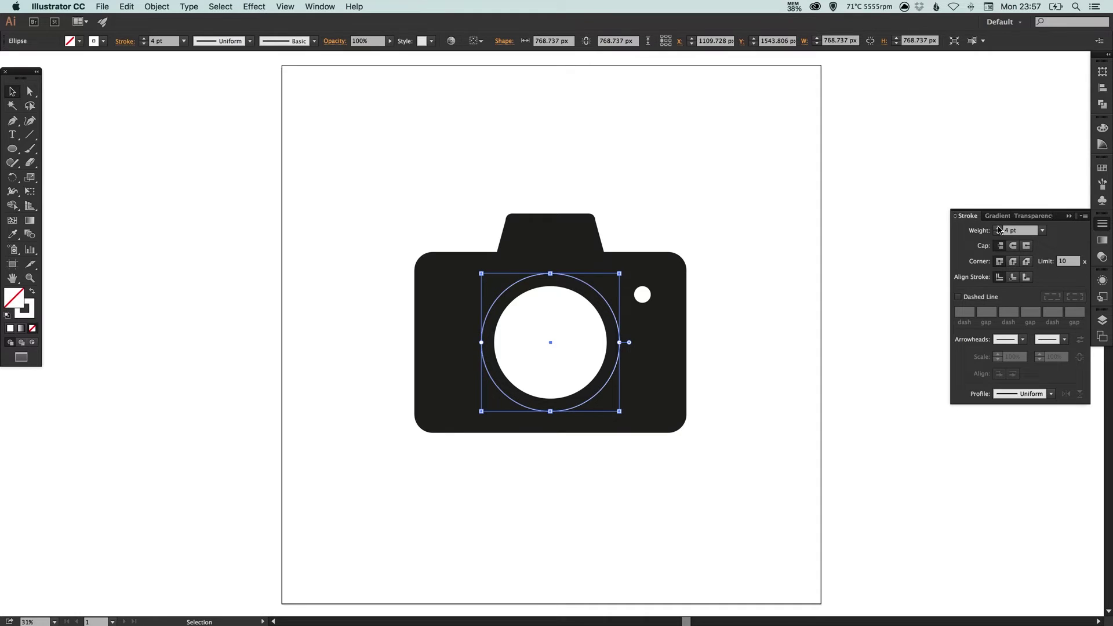
{"action": "left_click", "coordinate": [998, 228]}
{"action": "left_click", "coordinate": [998, 228]}
{"action": "left_click", "coordinate": [998, 228]}
{"action": "left_click", "coordinate": [998, 228]}
{"action": "left_click", "coordinate": [998, 228]}
{"action": "left_click", "coordinate": [998, 228]}
{"action": "left_click", "coordinate": [998, 227]}
{"action": "left_click", "coordinate": [998, 228]}
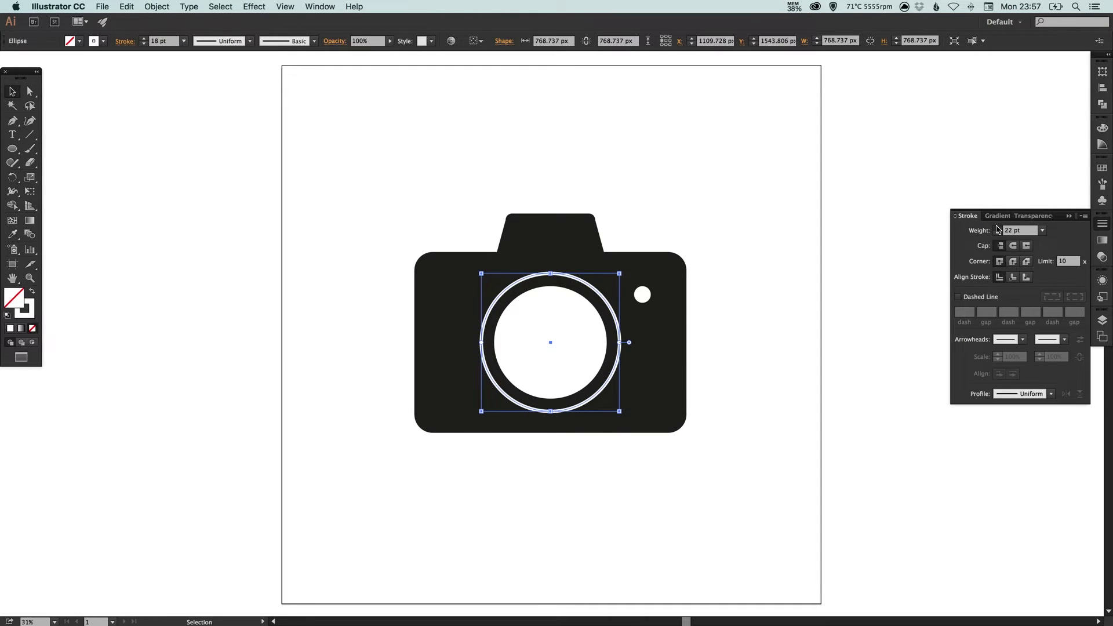
{"action": "left_click", "coordinate": [998, 227]}
{"action": "left_click", "coordinate": [998, 228]}
{"action": "left_click", "coordinate": [998, 228]}
{"action": "left_click", "coordinate": [998, 228]}
{"action": "left_click", "coordinate": [999, 228]}
{"action": "left_click", "coordinate": [998, 227]}
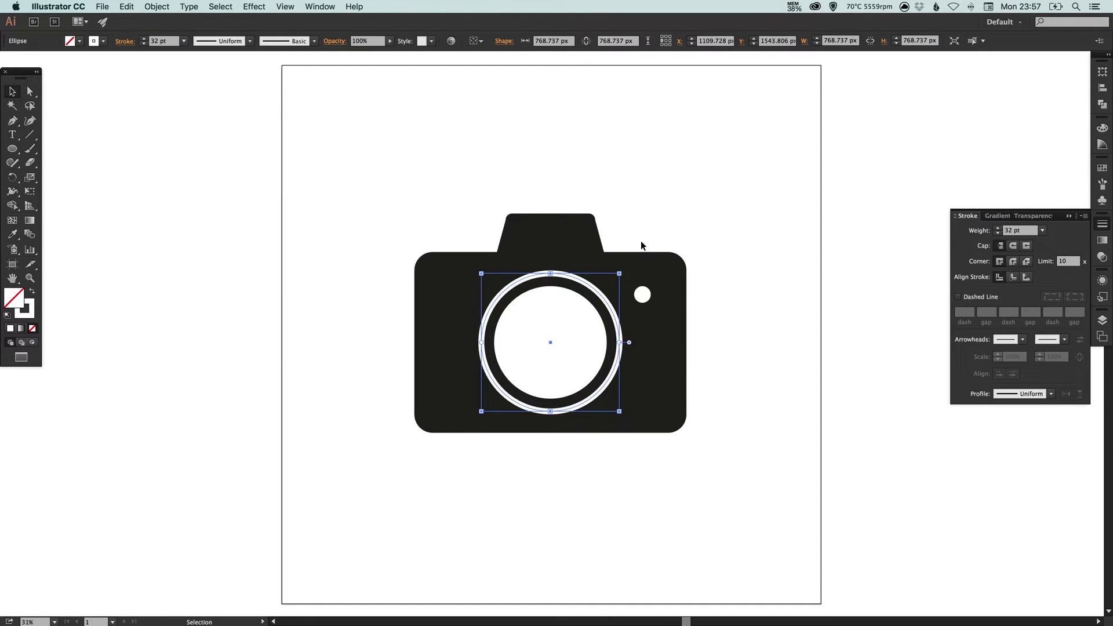
{"action": "left_click_drag", "start_coordinate": [622, 274], "coordinate": [618, 278]}
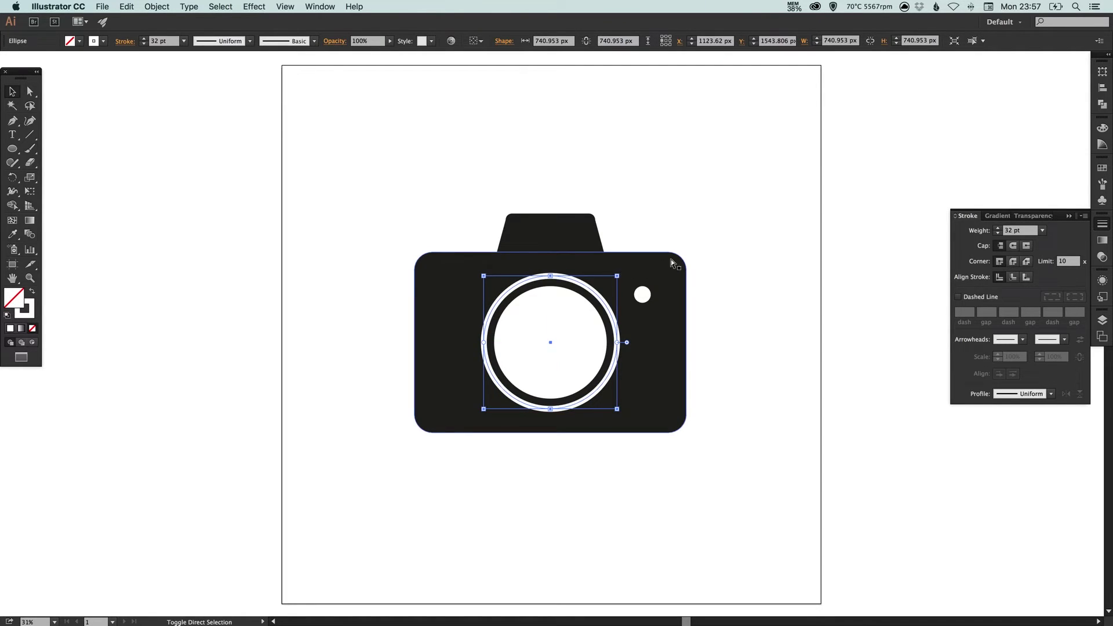
{"action": "left_click", "coordinate": [825, 226]}
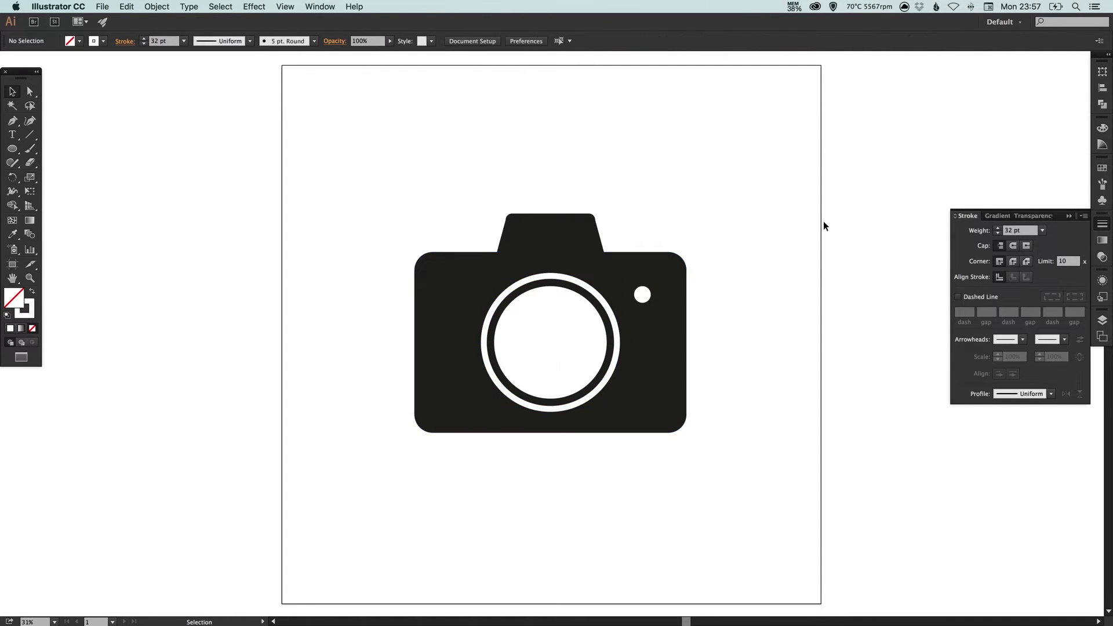
{"action": "left_click", "coordinate": [1102, 226]}
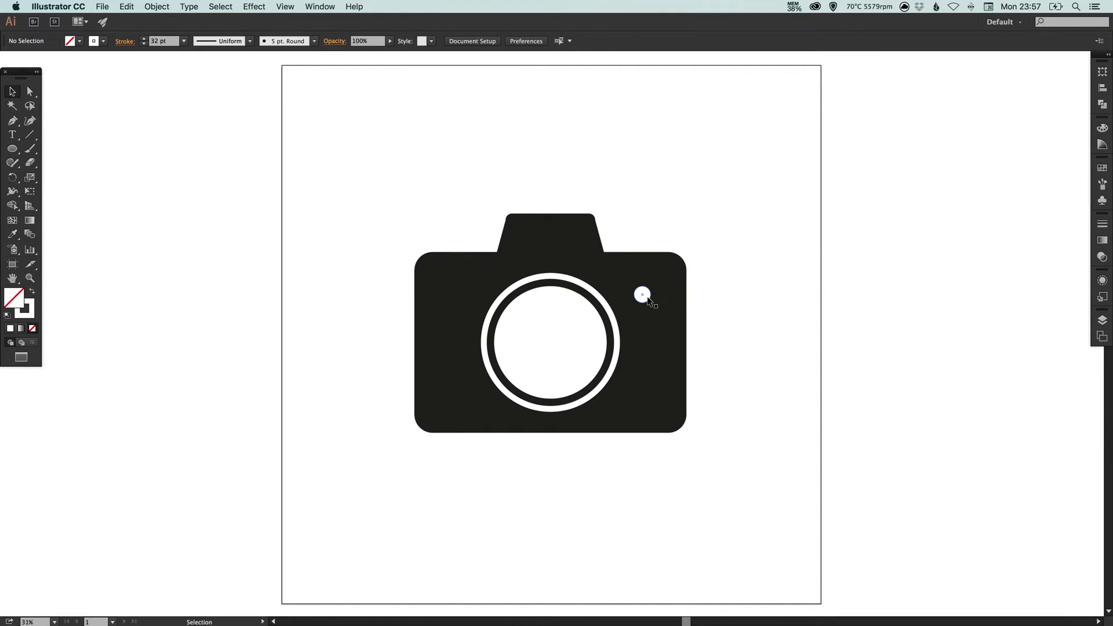
- Move the flash dot up and right, and lower the top hump slightly onto the body
{"action": "left_click_drag", "start_coordinate": [647, 301], "coordinate": [650, 297]}
{"action": "left_click", "coordinate": [761, 194]}
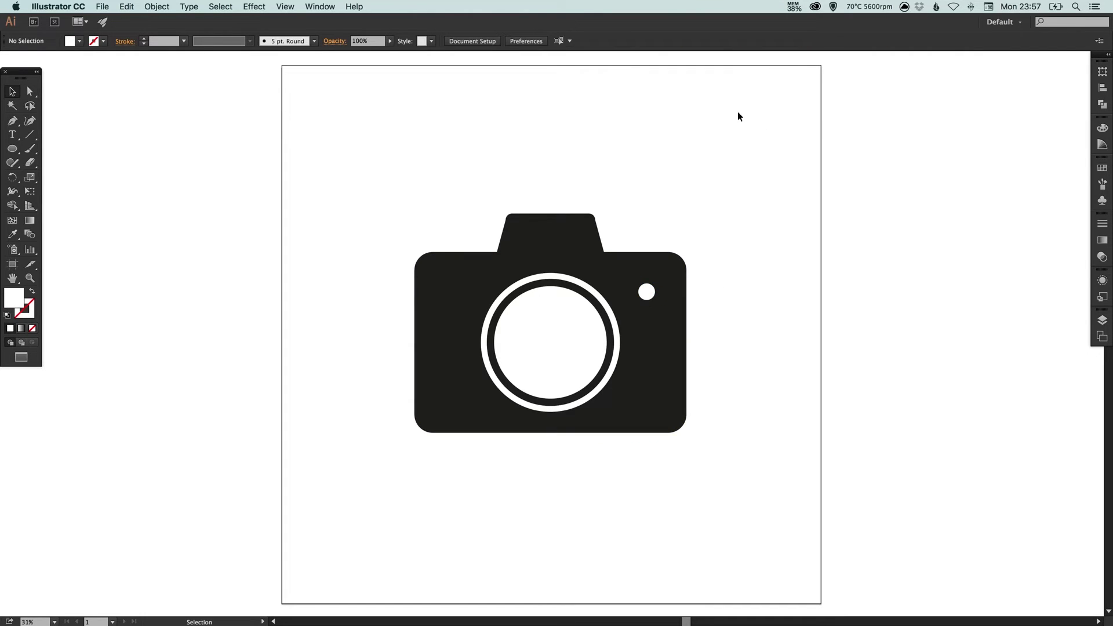
{"action": "left_click_drag", "start_coordinate": [587, 229], "coordinate": [587, 233]}
{"action": "left_click", "coordinate": [724, 218]}
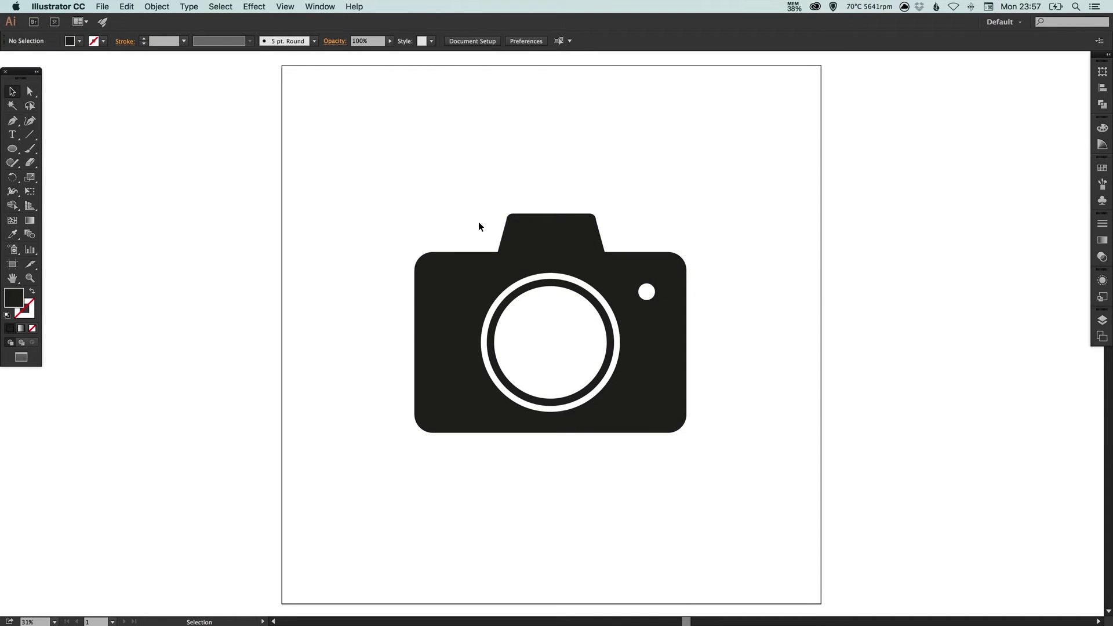
- Select the body and top hump and combine them with Unite in the Pathfinder panel
{"action": "left_click_drag", "start_coordinate": [449, 203], "coordinate": [488, 262]}
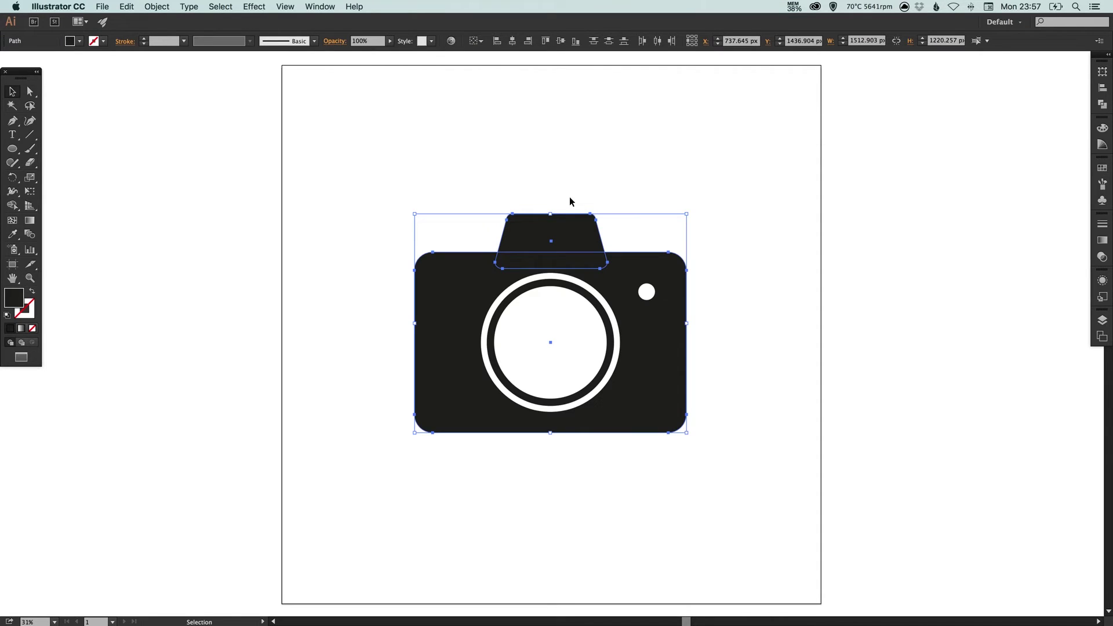
{"action": "left_click", "coordinate": [155, 7]}
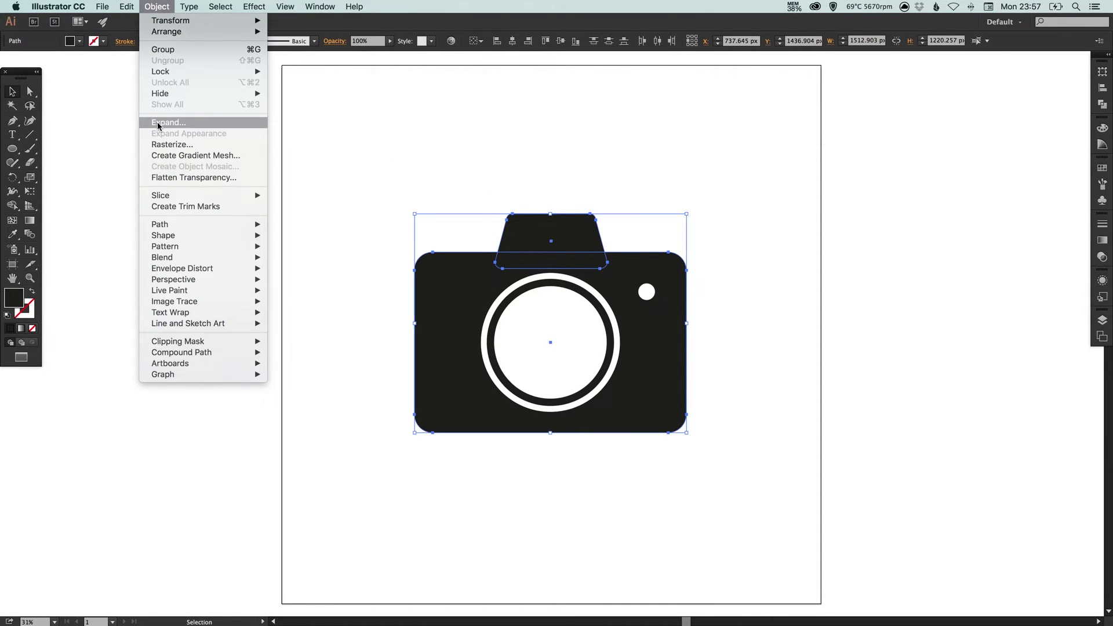
{"action": "left_click", "coordinate": [160, 118]}
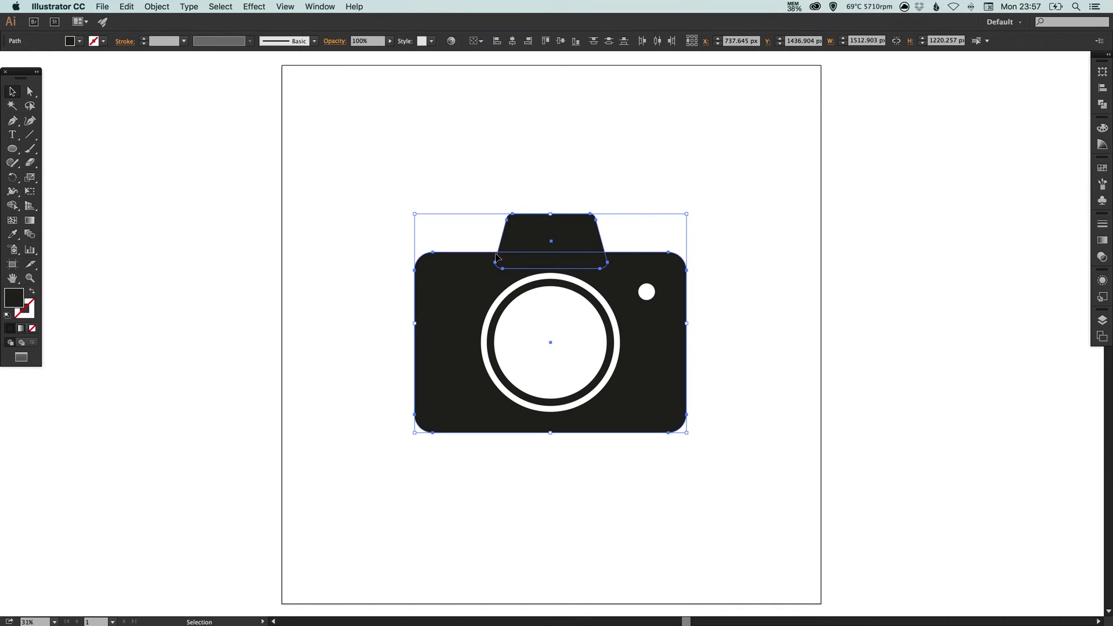
{"action": "left_click", "coordinate": [1102, 104]}
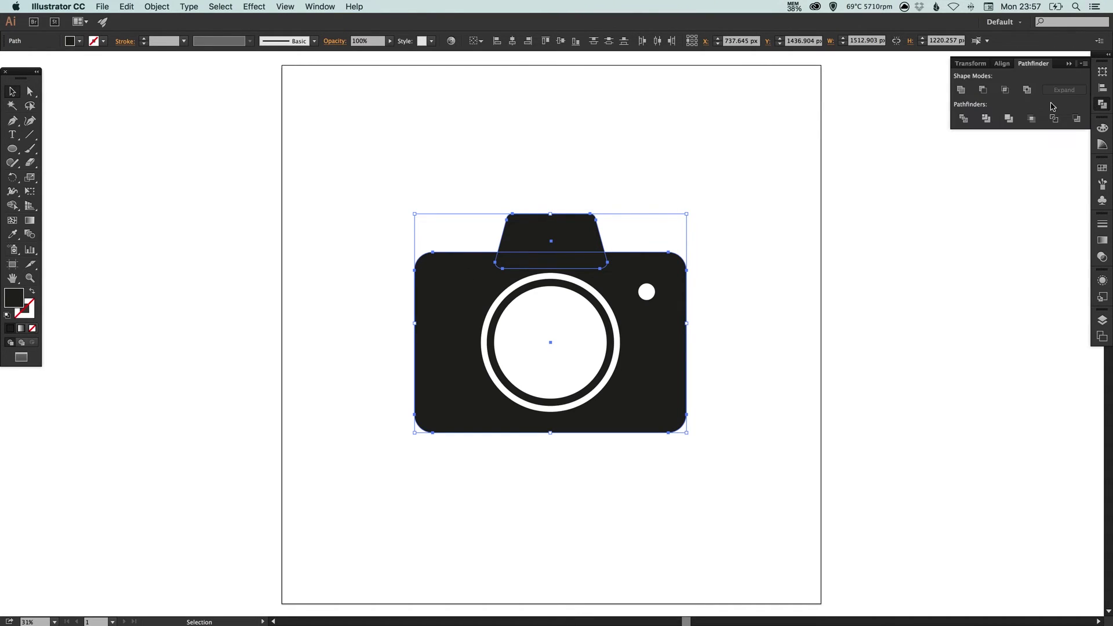
{"action": "left_click", "coordinate": [961, 90]}
{"action": "left_click", "coordinate": [730, 179]}
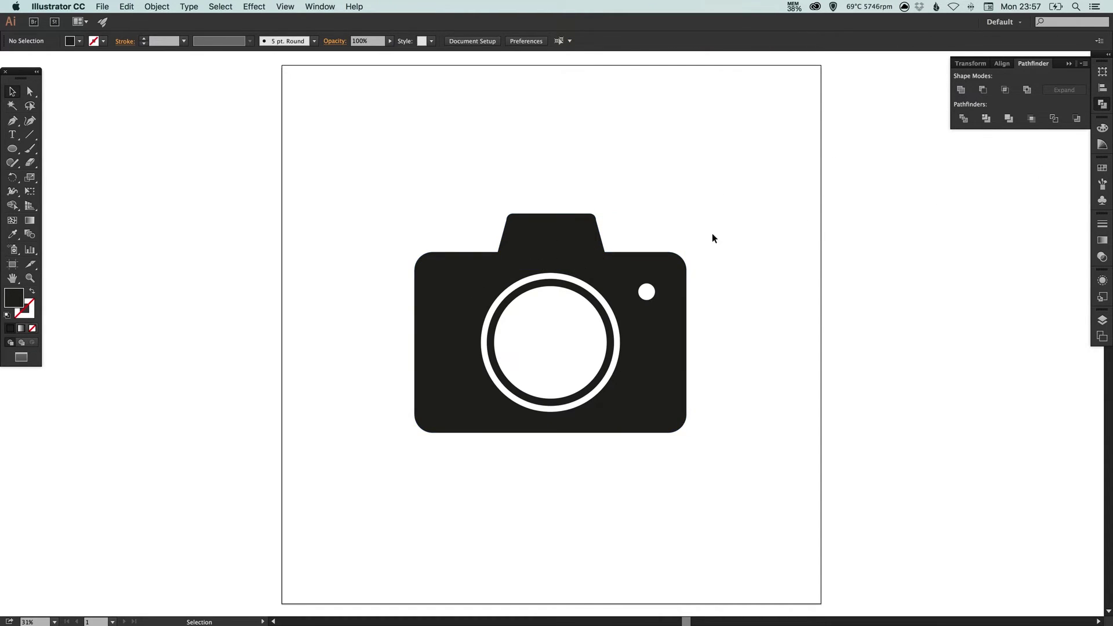
{"action": "left_click", "coordinate": [584, 246]}
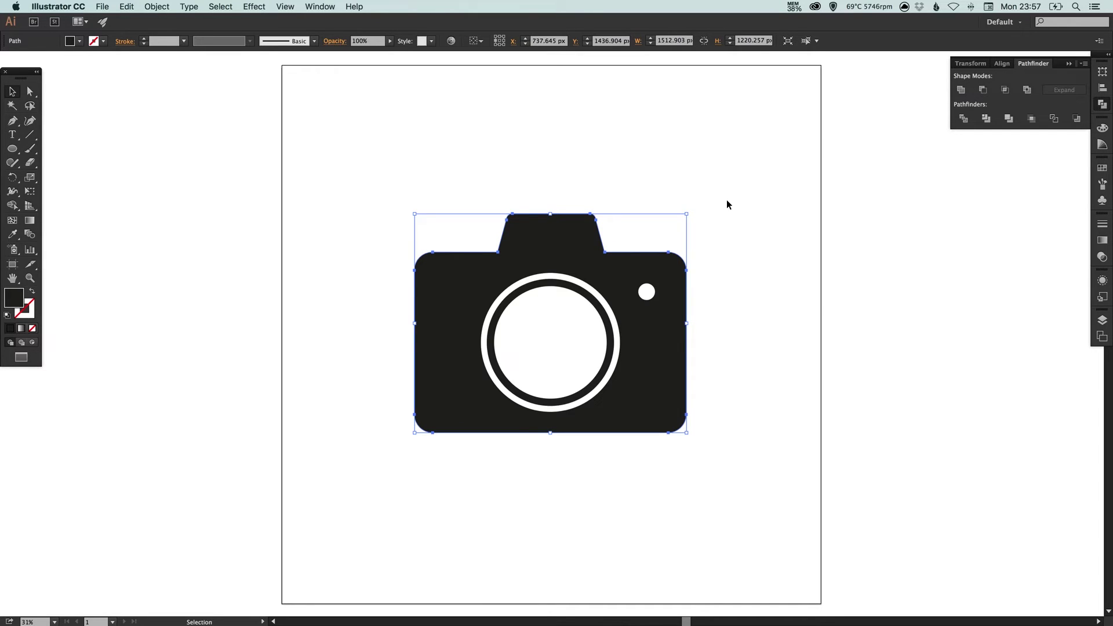
{"action": "left_click", "coordinate": [726, 201]}
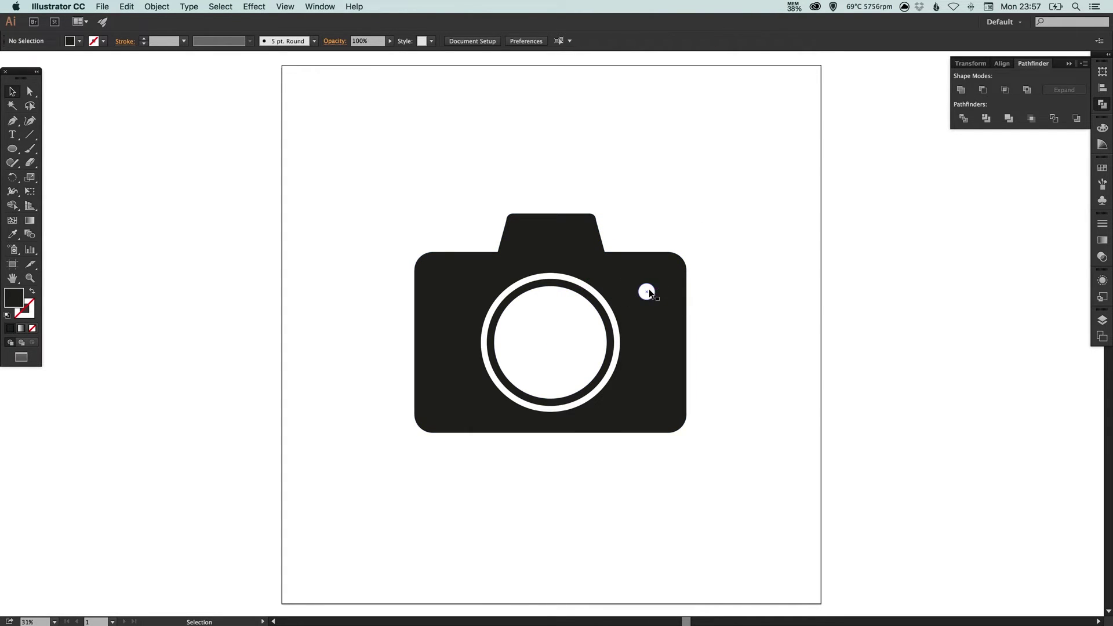
- Expand the white lens ring's fill and stroke into separate shapes
{"action": "left_click", "coordinate": [569, 281]}
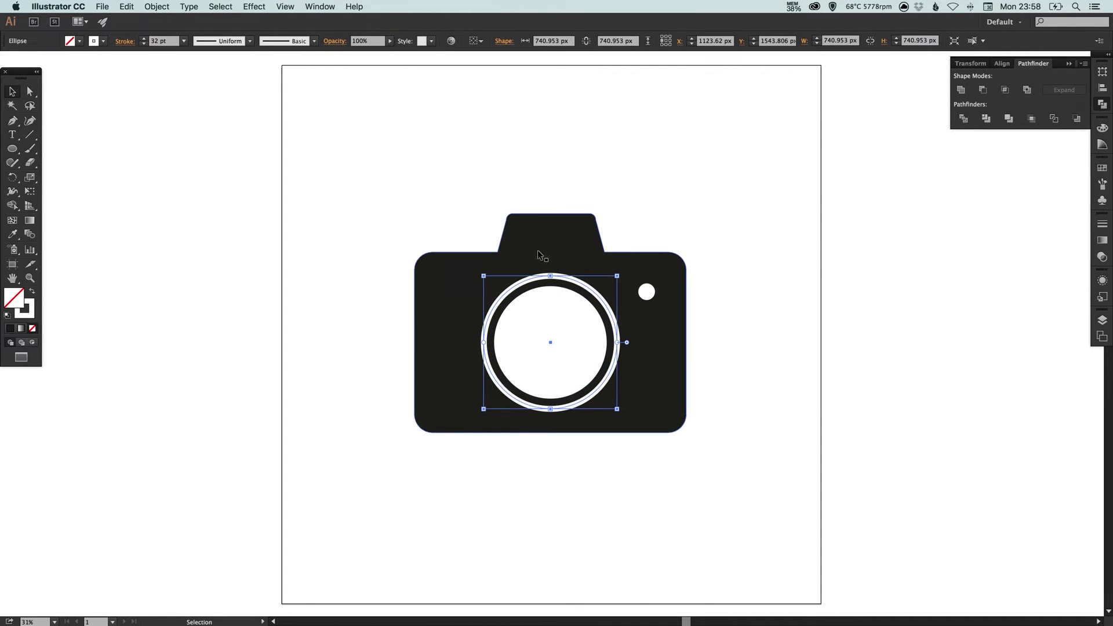
{"action": "left_click", "coordinate": [157, 7]}
{"action": "left_click", "coordinate": [164, 119]}
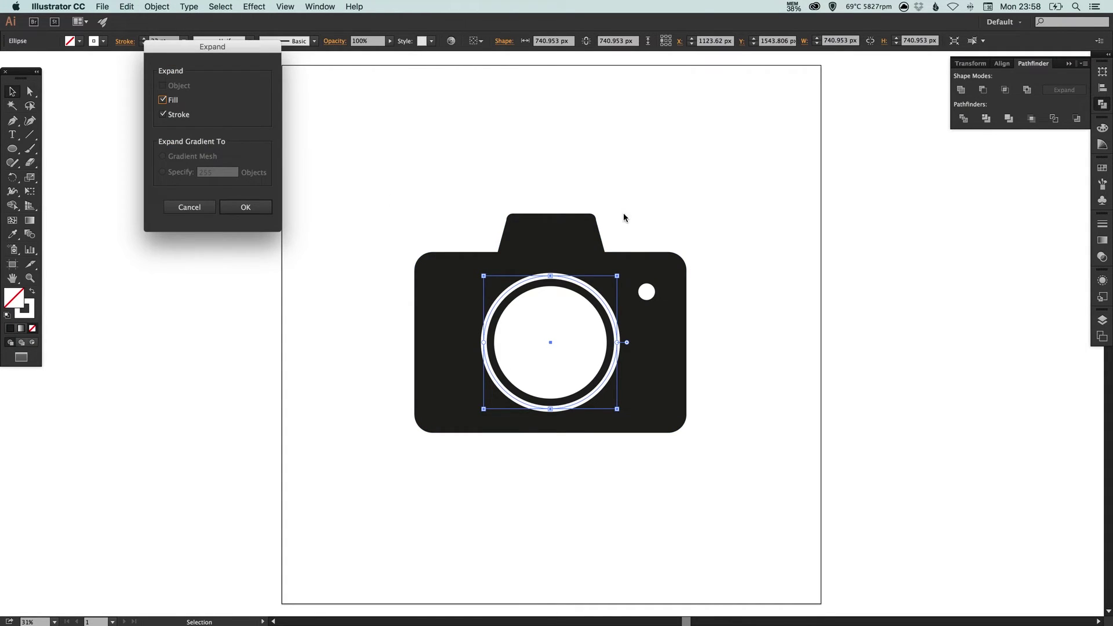
{"action": "left_click", "coordinate": [246, 207]}
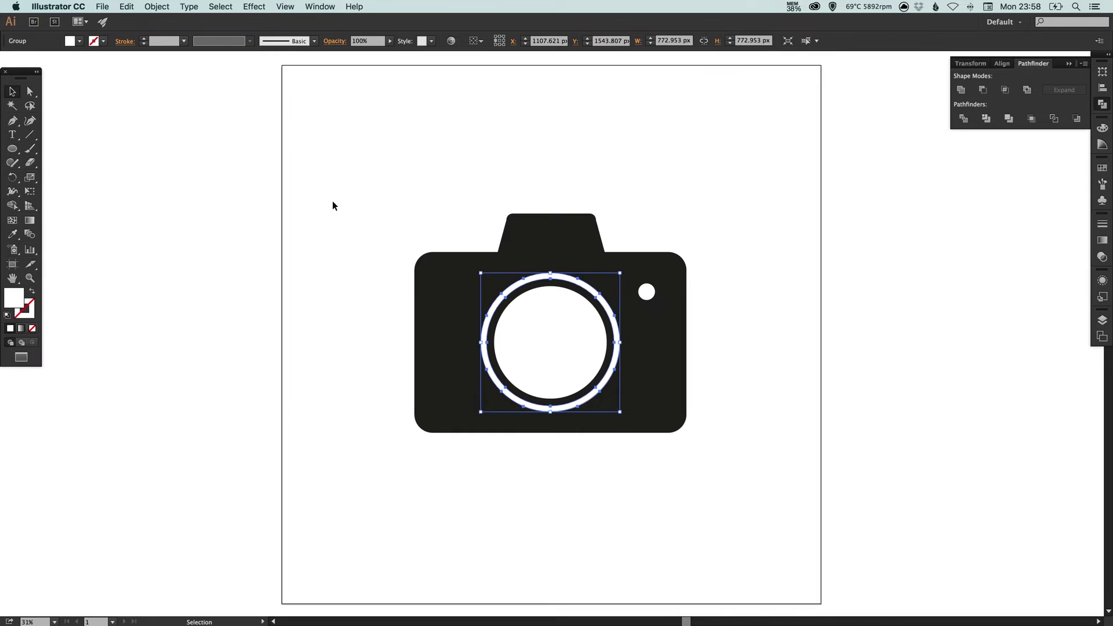
{"action": "key", "text": "a"}
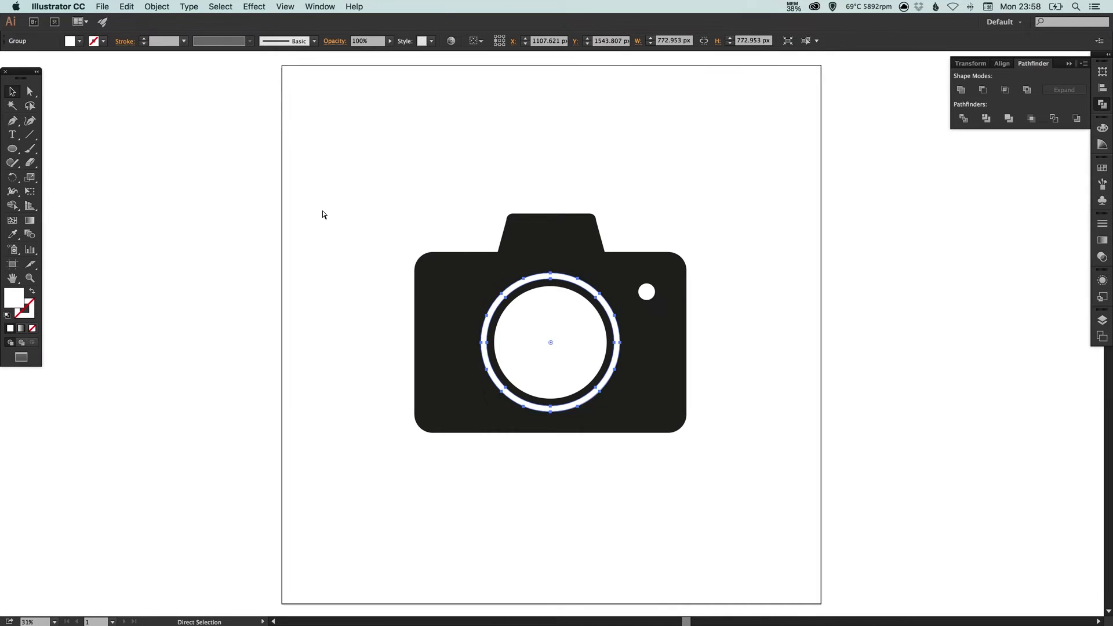
- In Outline view, convert the outer circle's stroke to a white-filled ring with no stroke, then return to Preview
{"action": "key", "text": "ctrl+y"}
{"action": "left_click", "coordinate": [356, 182]}
{"action": "key", "text": "z"}
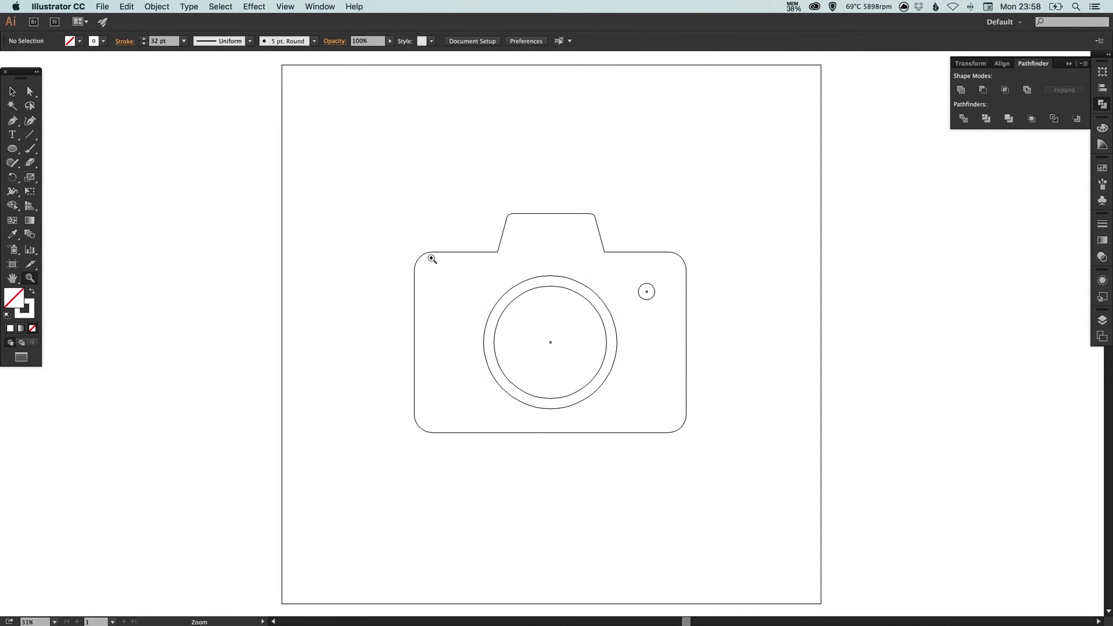
{"action": "left_click_drag", "start_coordinate": [431, 258], "coordinate": [655, 470]}
{"action": "key", "text": "v"}
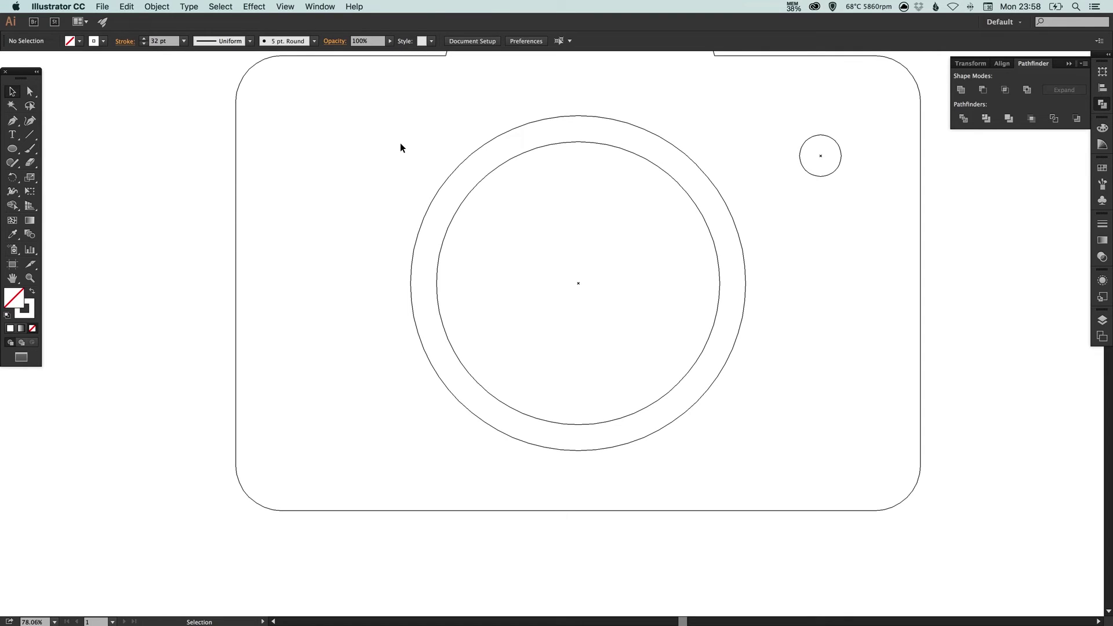
{"action": "key", "text": "super+shift+z"}
{"action": "key", "text": "super+shift+a"}
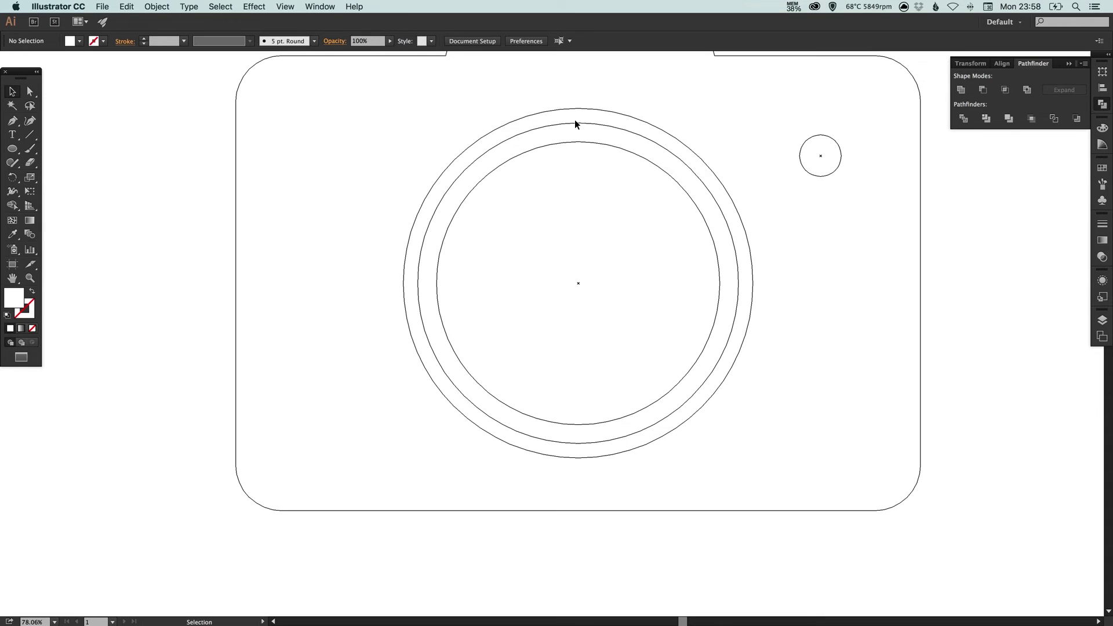
{"action": "key", "text": "a"}
{"action": "key", "text": "v"}
{"action": "key", "text": "super+y"}
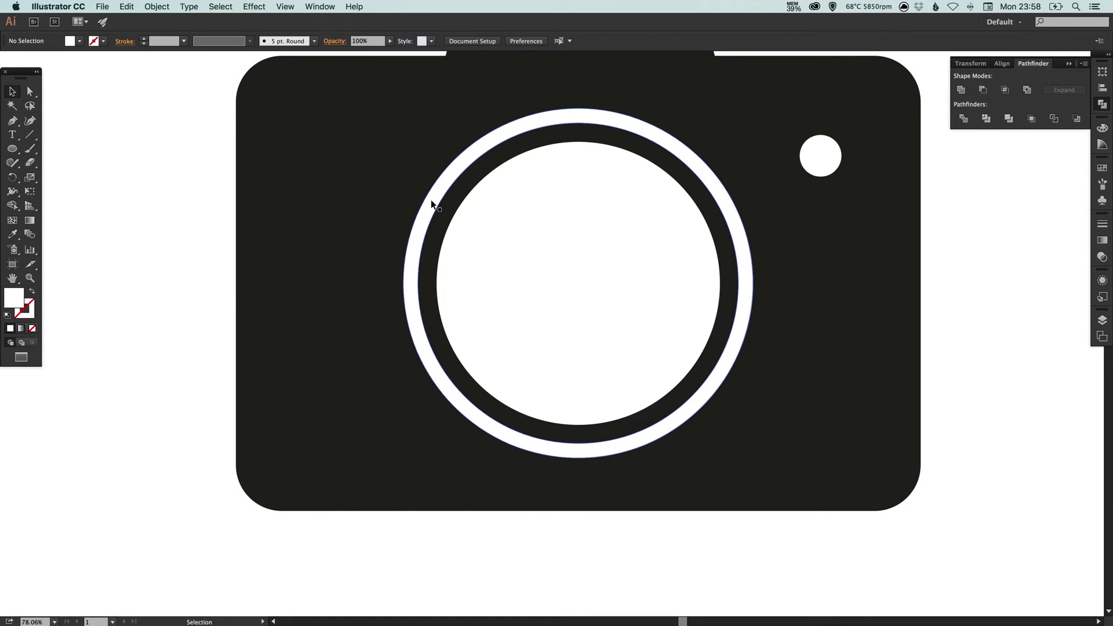
- Group the lens rings group with the small flash circle
{"action": "left_click", "coordinate": [432, 201]}
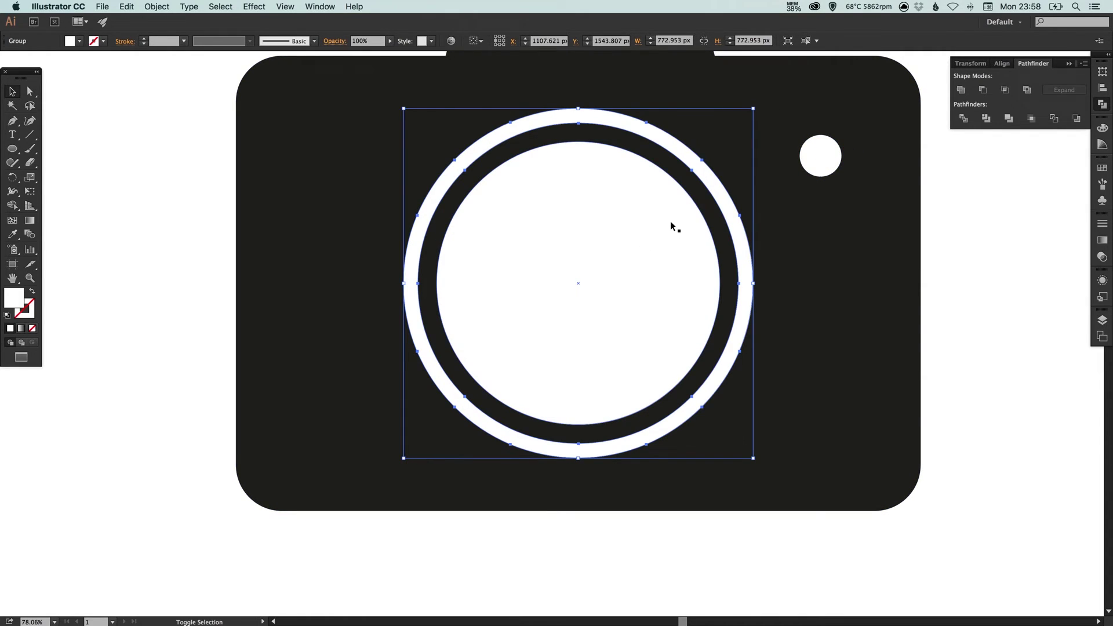
{"action": "left_click", "coordinate": [822, 168], "text": "shift"}
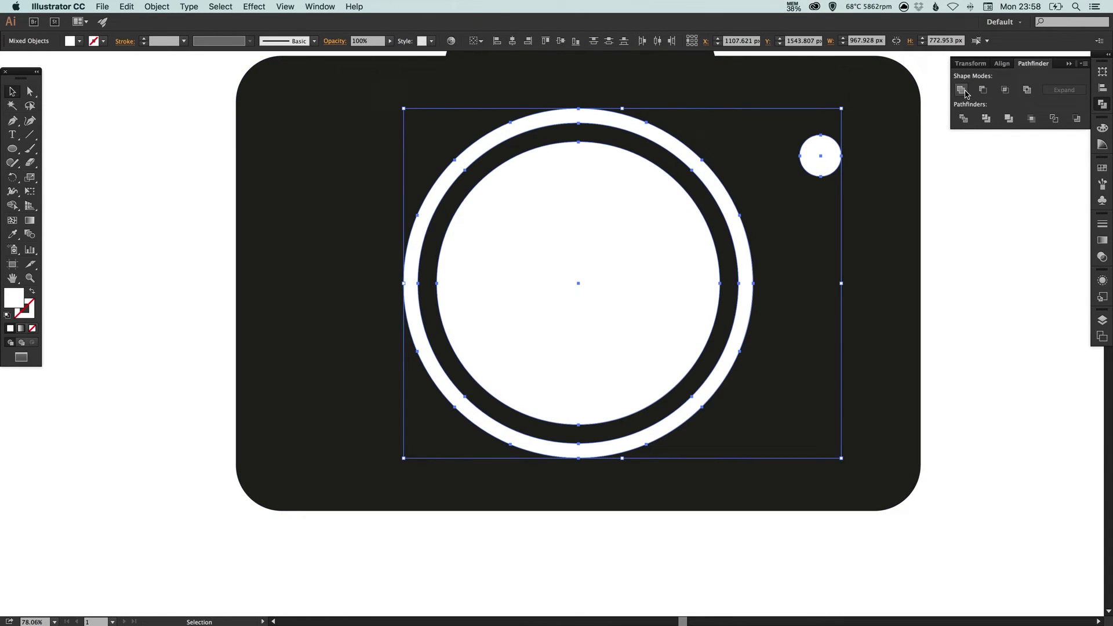
{"action": "key", "text": "super+g"}
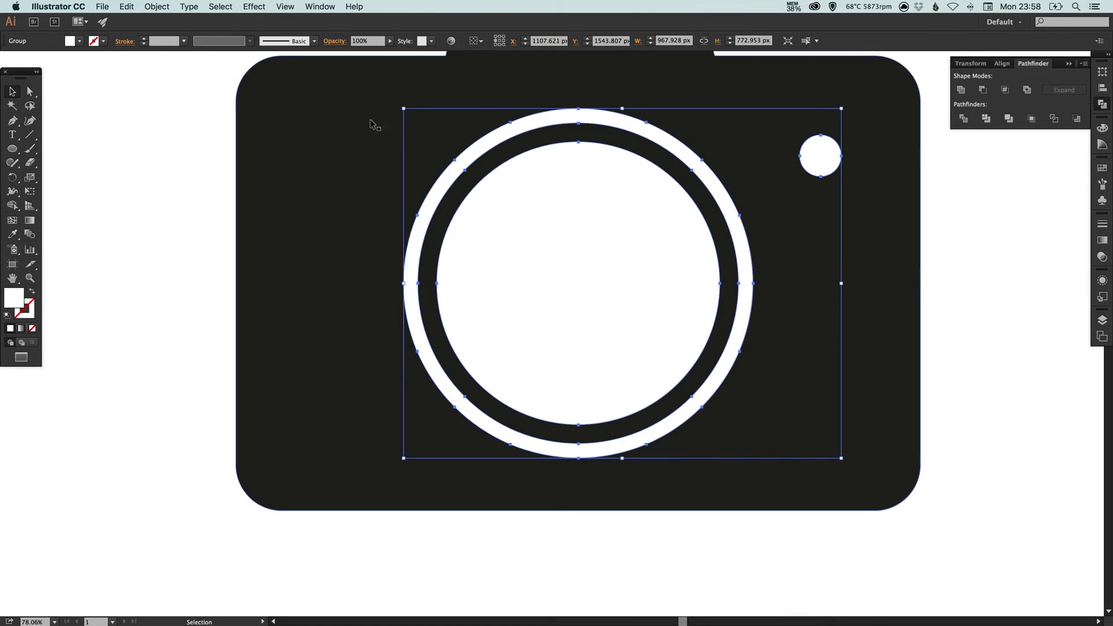
- Turn the lens-and-flash group into one compound path and zoom out to the whole camera
{"action": "left_click", "coordinate": [158, 7]}
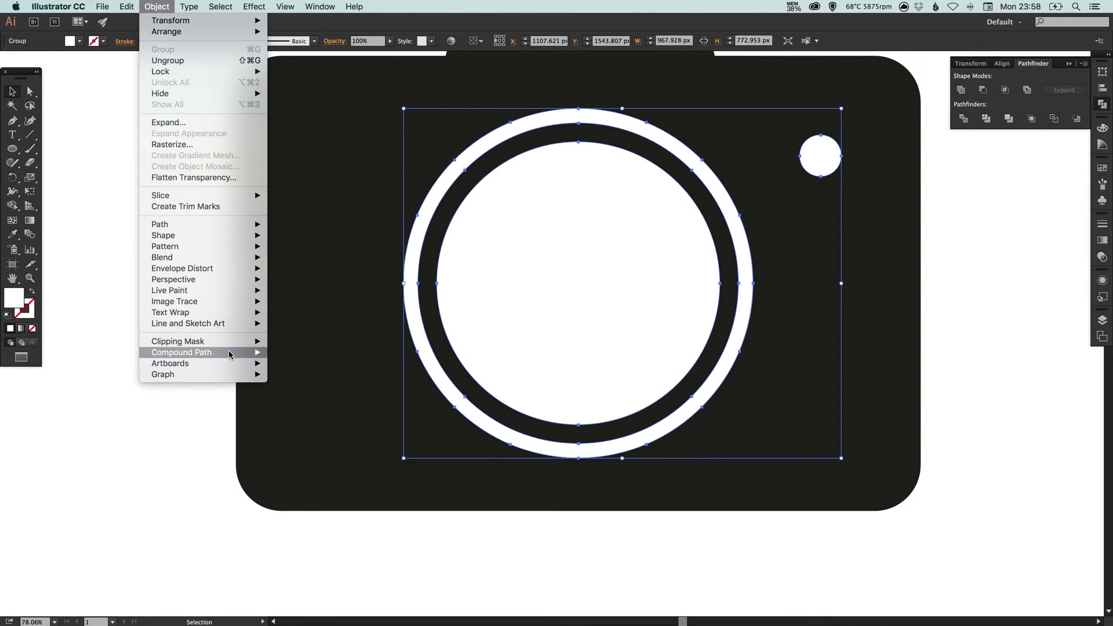
{"action": "mouse_move", "coordinate": [230, 355]}
{"action": "left_click", "coordinate": [289, 352]}
{"action": "key", "text": "a"}
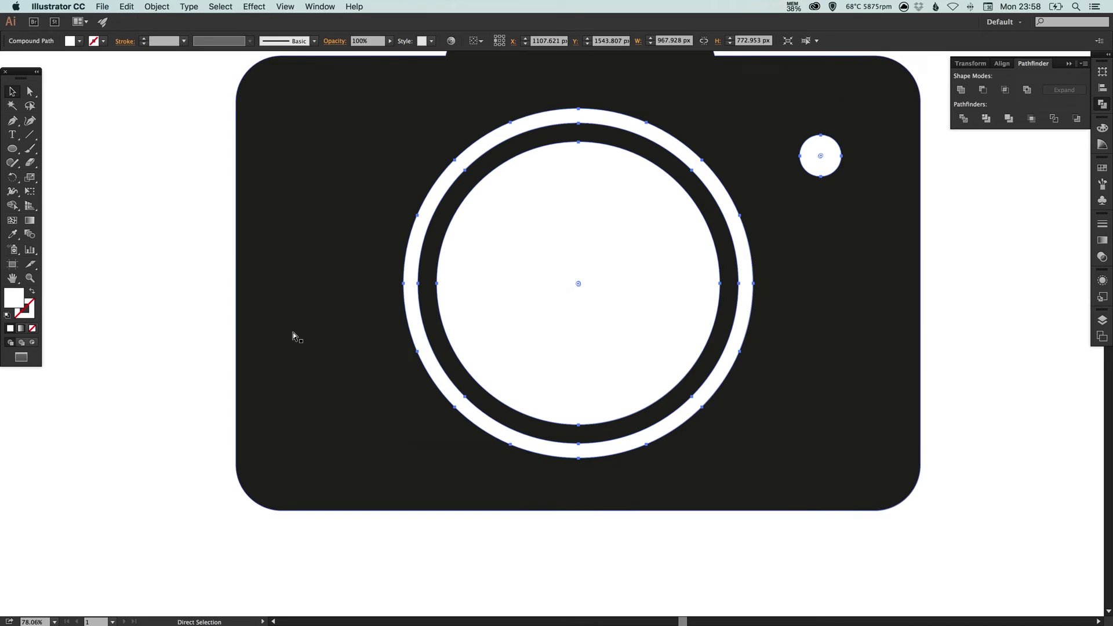
{"action": "key", "text": "super+minus"}
{"action": "key", "text": "super+minus"}
{"action": "key", "text": "super+minus"}
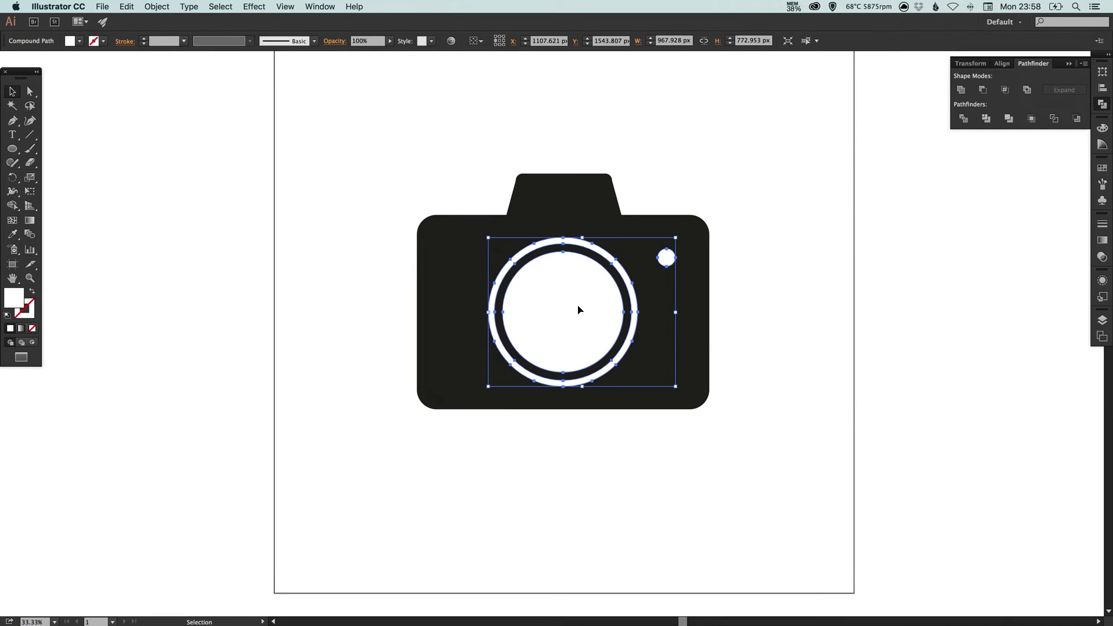
{"action": "key", "text": "v"}
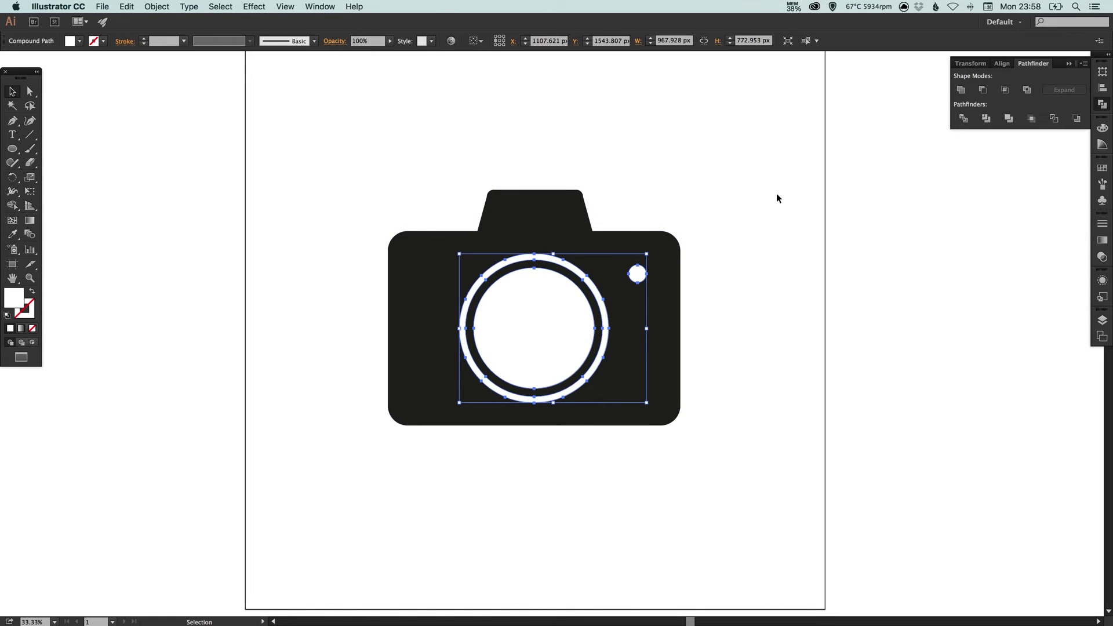
- Test-drag the camera body and lens to confirm the lens moves as one piece, undoing each move
{"action": "left_click", "coordinate": [738, 276]}
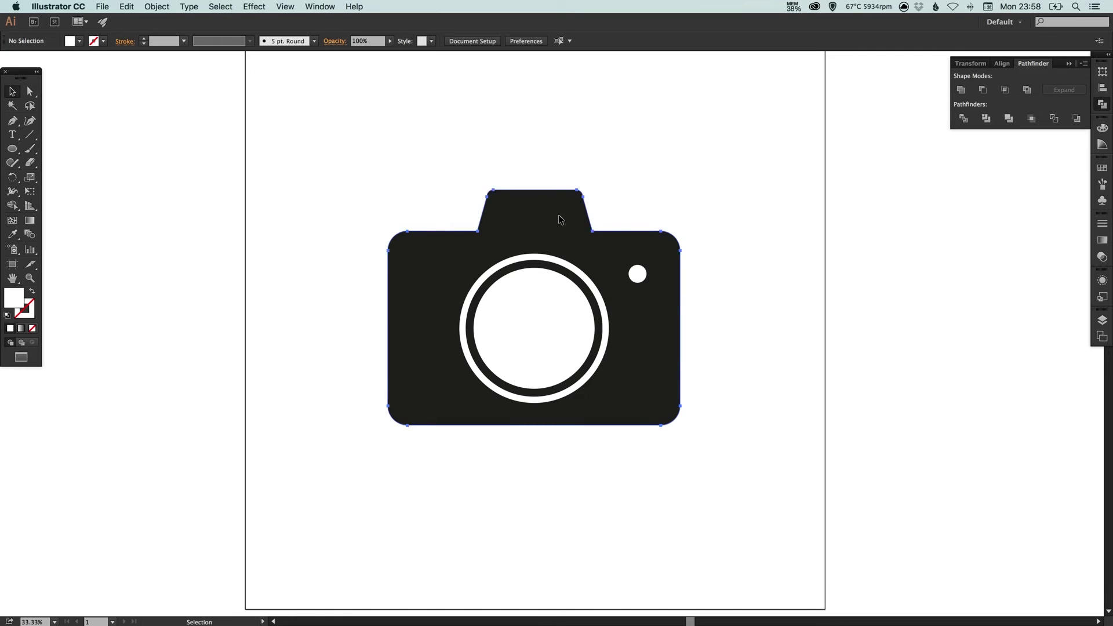
{"action": "left_click_drag", "start_coordinate": [571, 219], "coordinate": [324, 190]}
{"action": "key", "text": "cmd+z"}
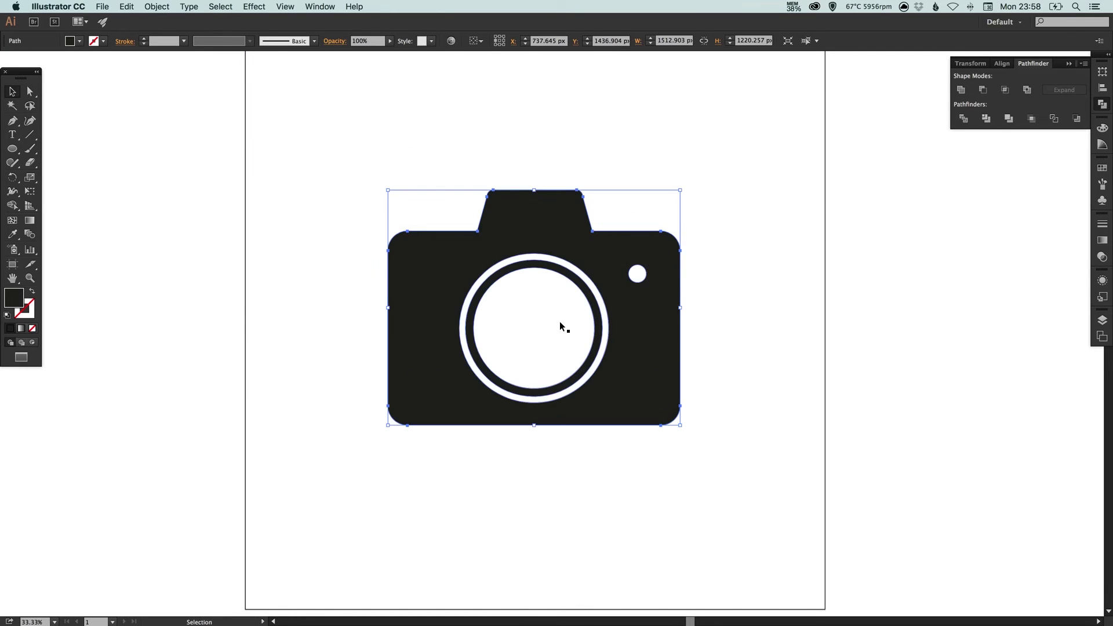
{"action": "left_click_drag", "start_coordinate": [564, 323], "coordinate": [512, 309]}
{"action": "key", "text": "cmd+z"}
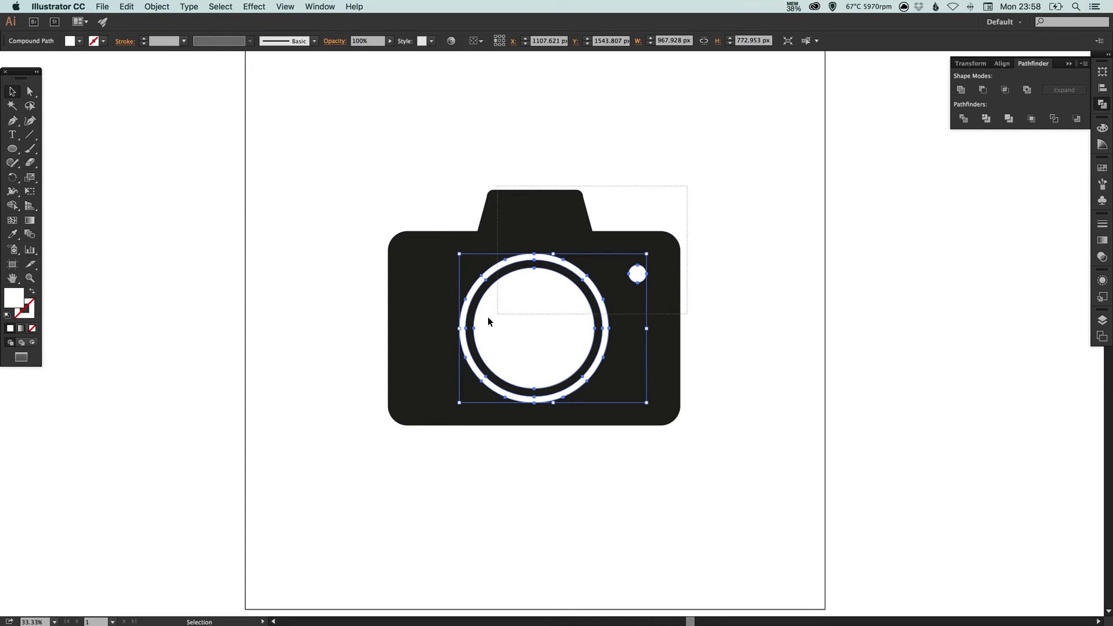
{"action": "key", "text": "cmd+a"}
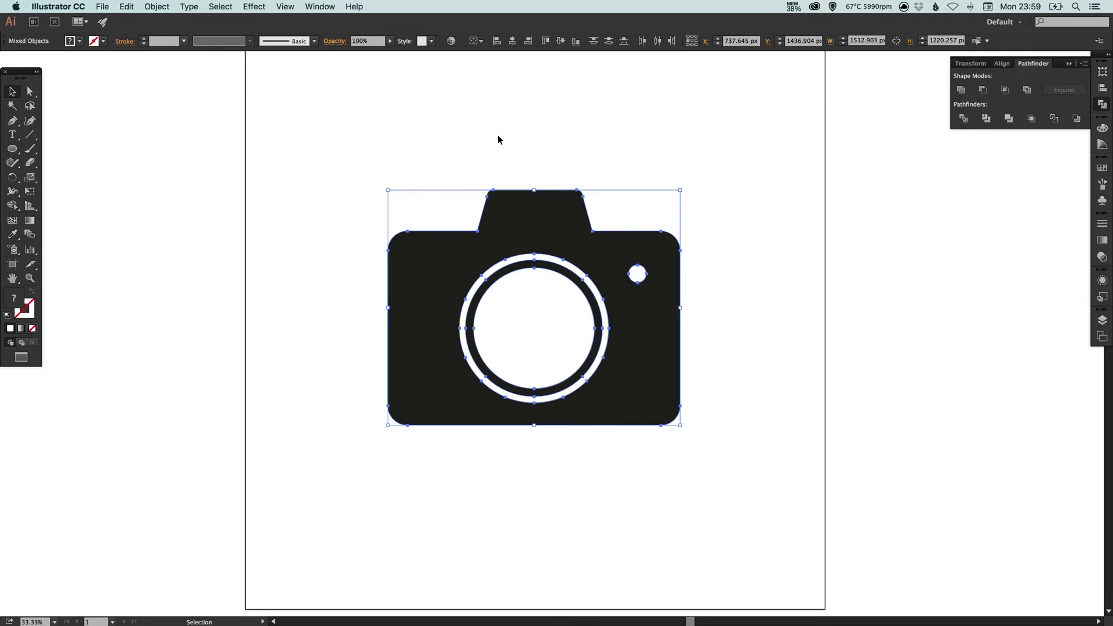
{"action": "left_click", "coordinate": [524, 114]}
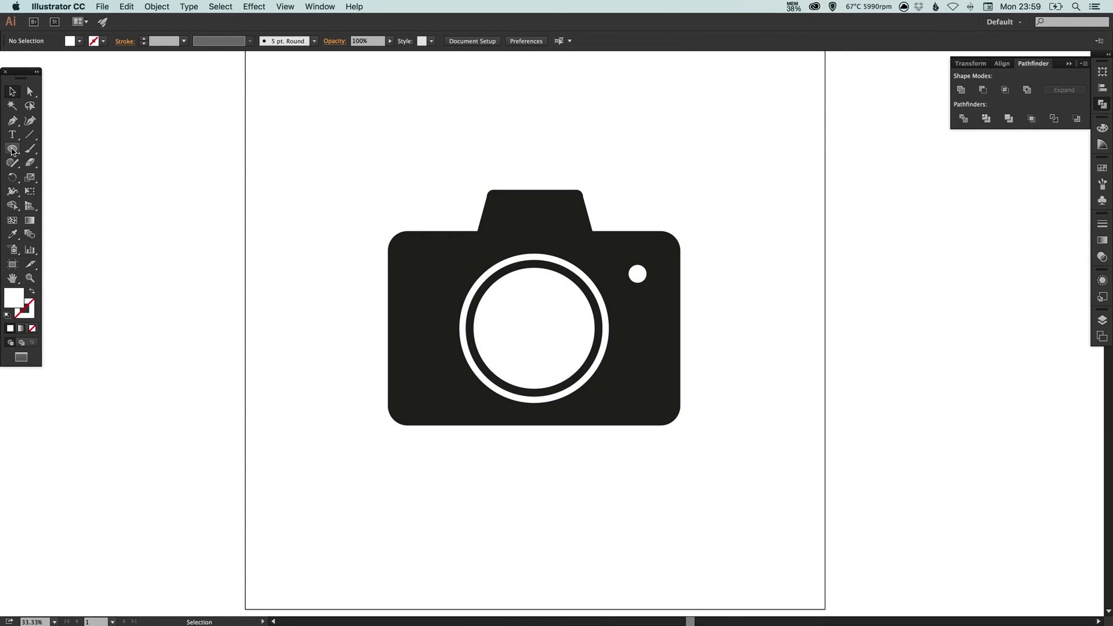
- Draw a cyan-filled rectangle over the camera and send it to the back
{"action": "left_click_drag", "start_coordinate": [13, 148], "coordinate": [58, 147]}
{"action": "left_click_drag", "start_coordinate": [272, 111], "coordinate": [781, 517]}
{"action": "key", "text": "v"}
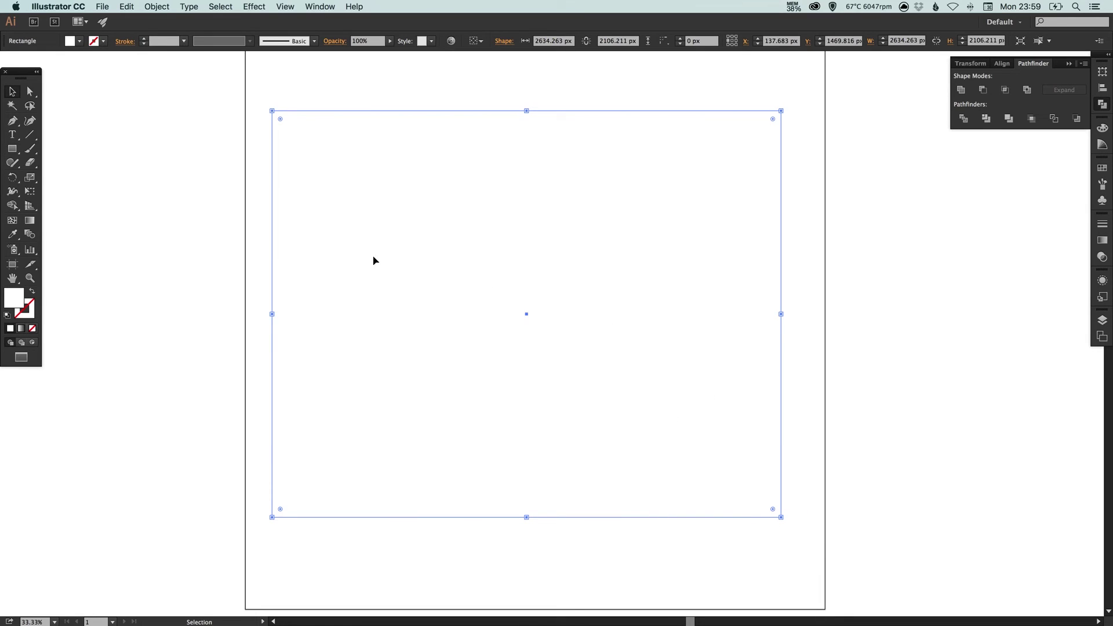
{"action": "left_click", "coordinate": [1102, 168]}
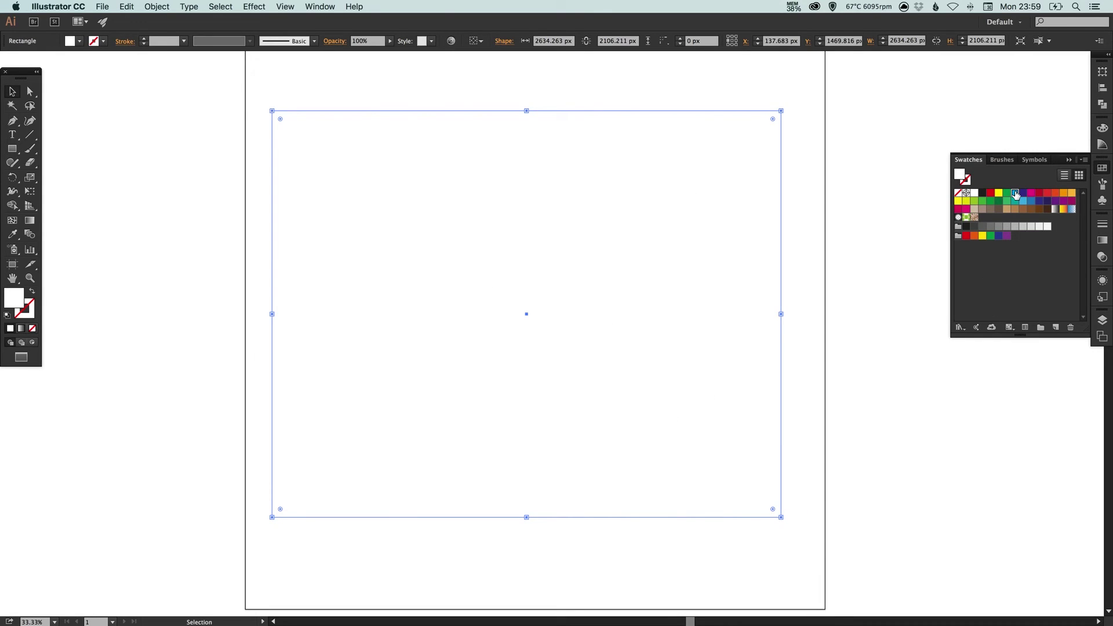
{"action": "left_click", "coordinate": [1014, 193]}
{"action": "key", "text": "super+shift+bracketleft"}
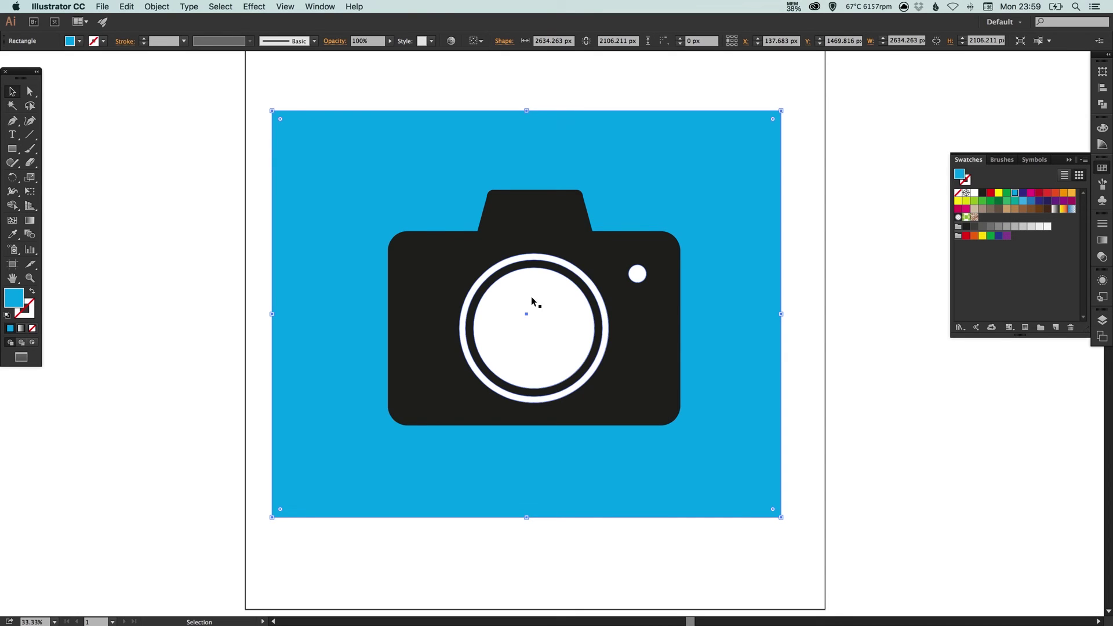
- Cut the lens rings and flash out of the camera body with Pathfinder Minus Front
{"action": "left_click", "coordinate": [562, 323]}
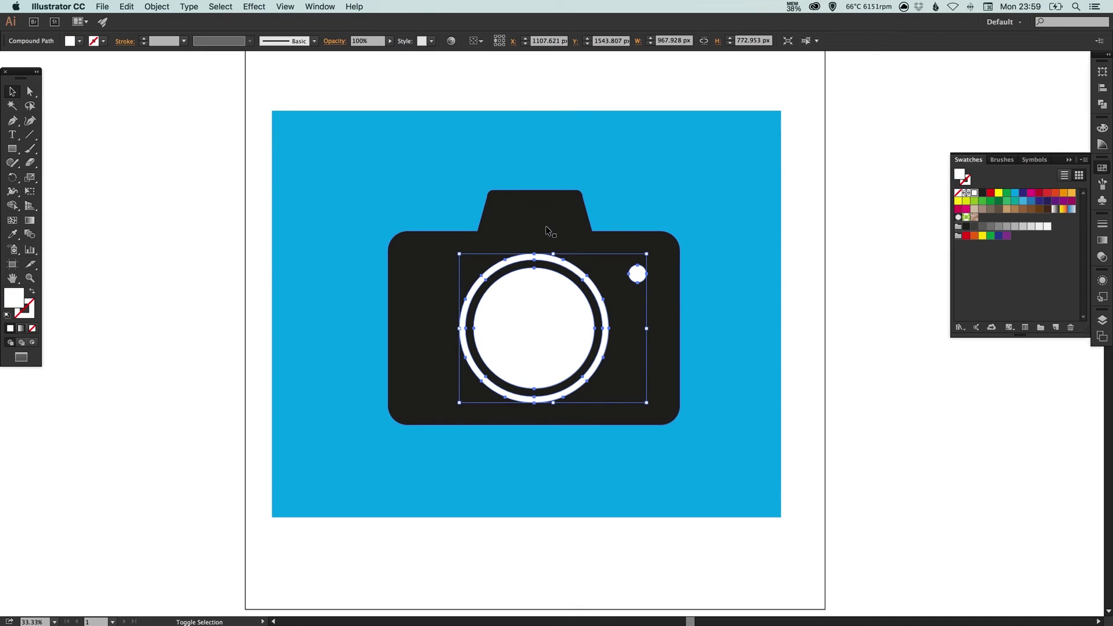
{"action": "left_click", "coordinate": [543, 238], "text": "shift"}
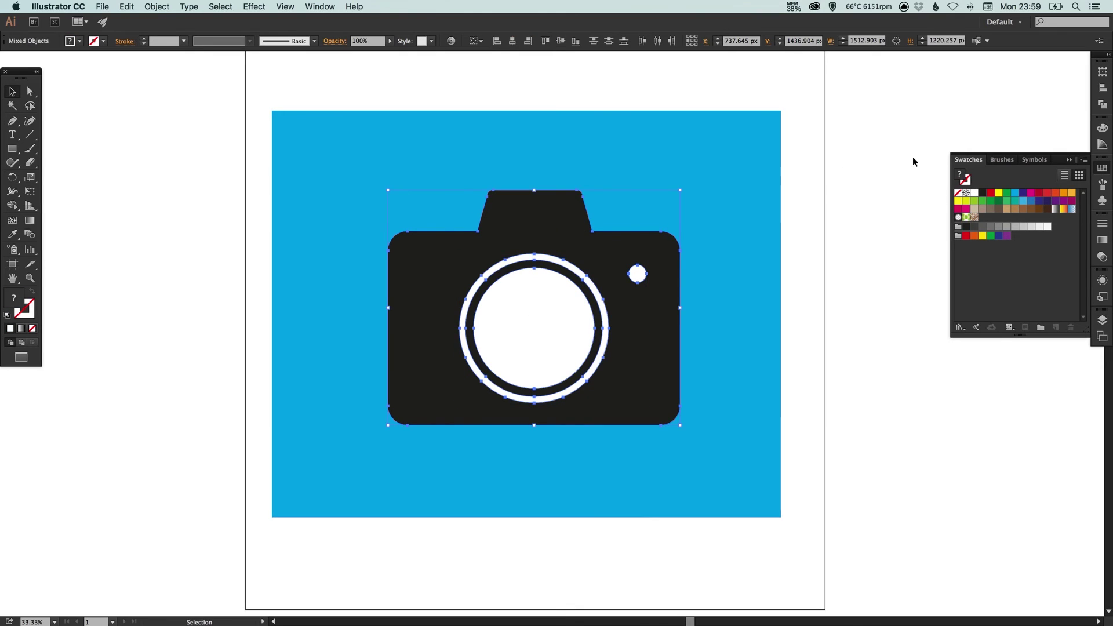
{"action": "left_click", "coordinate": [1102, 105]}
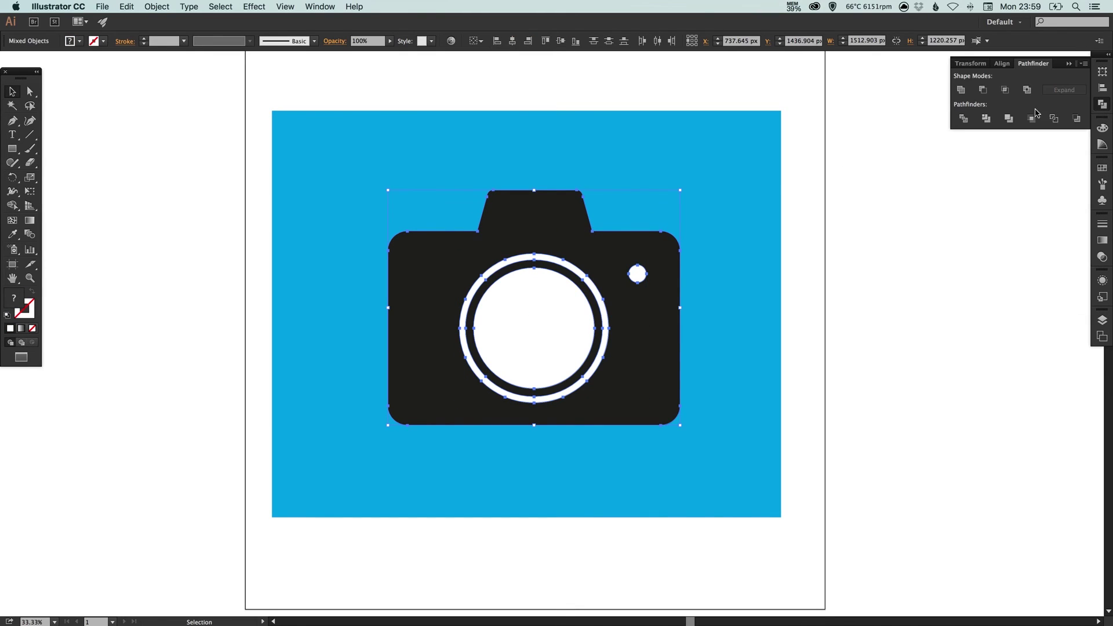
{"action": "left_click", "coordinate": [984, 90]}
- Change the background rectangle's fill from blue to red
{"action": "left_click", "coordinate": [909, 208]}
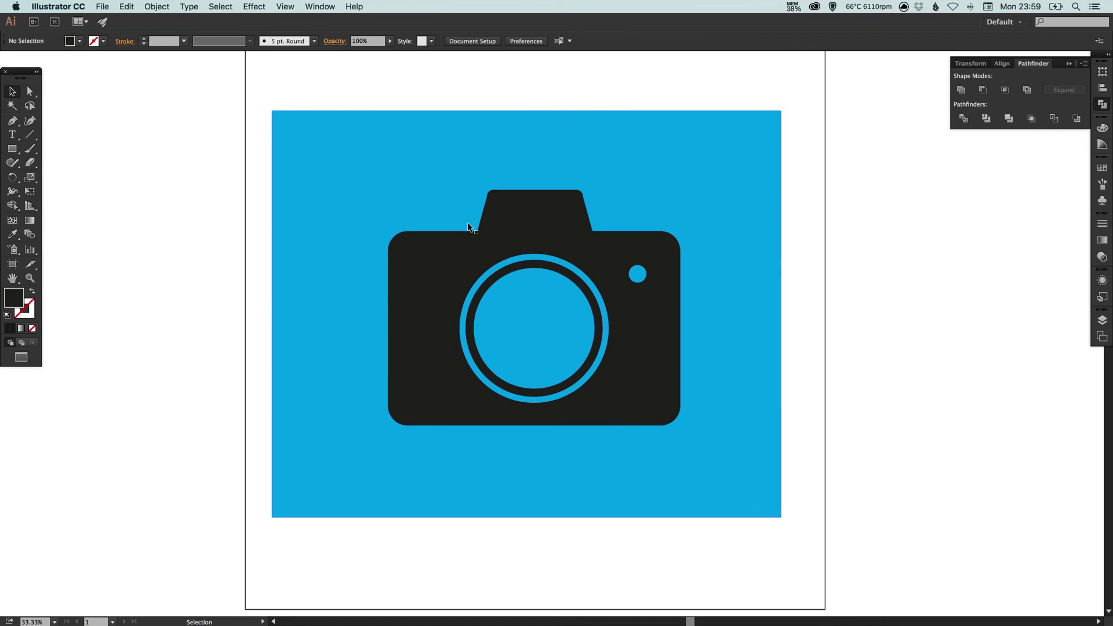
{"action": "left_click", "coordinate": [725, 212]}
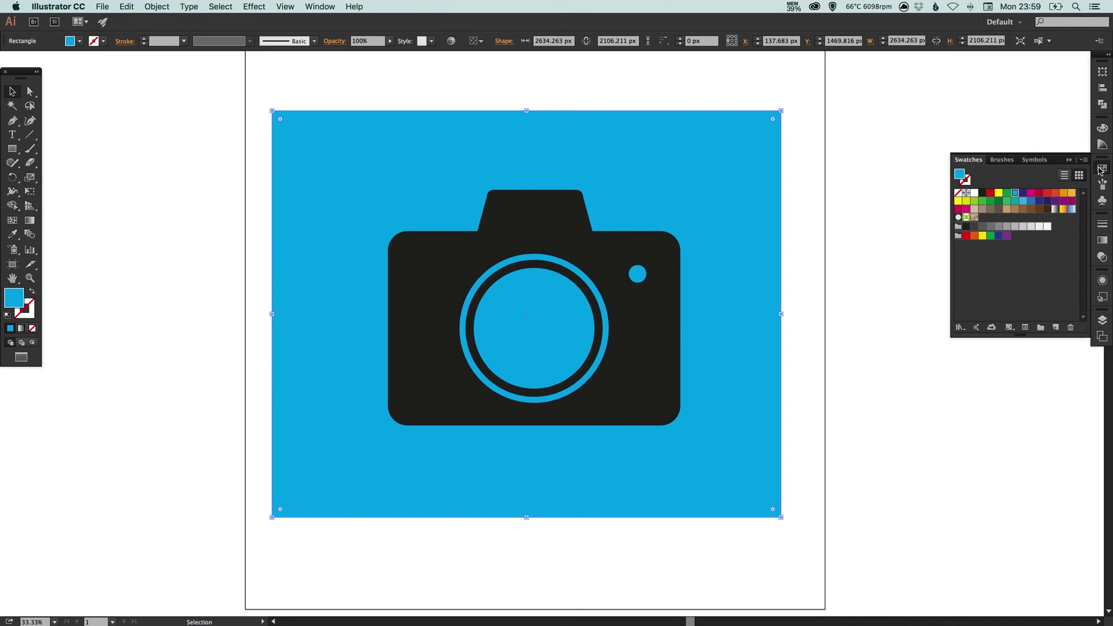
{"action": "left_click", "coordinate": [991, 193]}
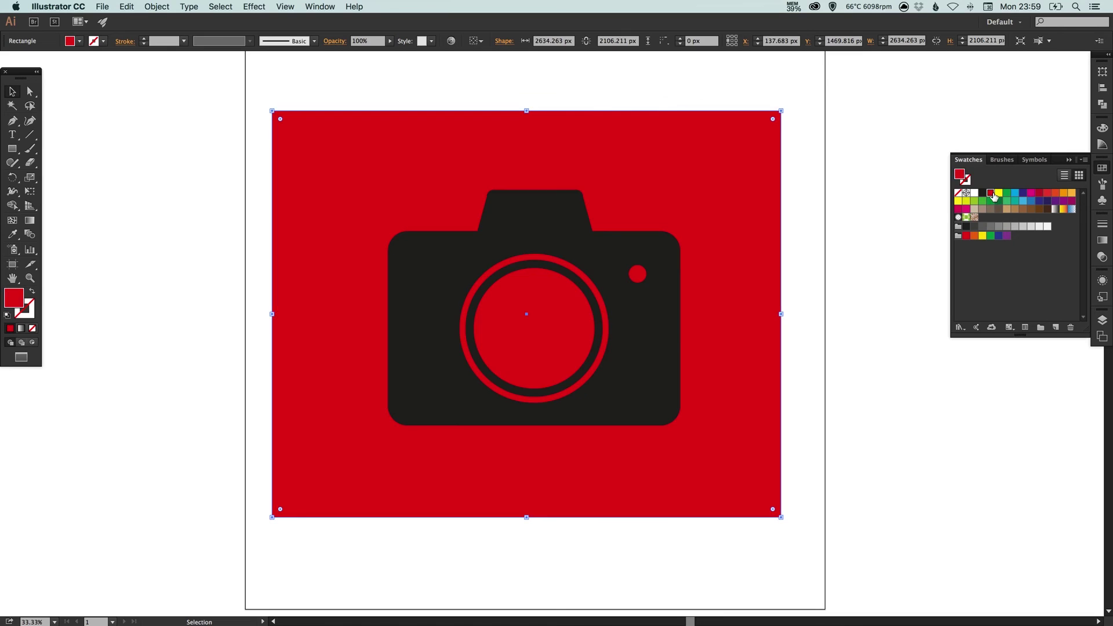
{"action": "left_click", "coordinate": [1104, 171]}
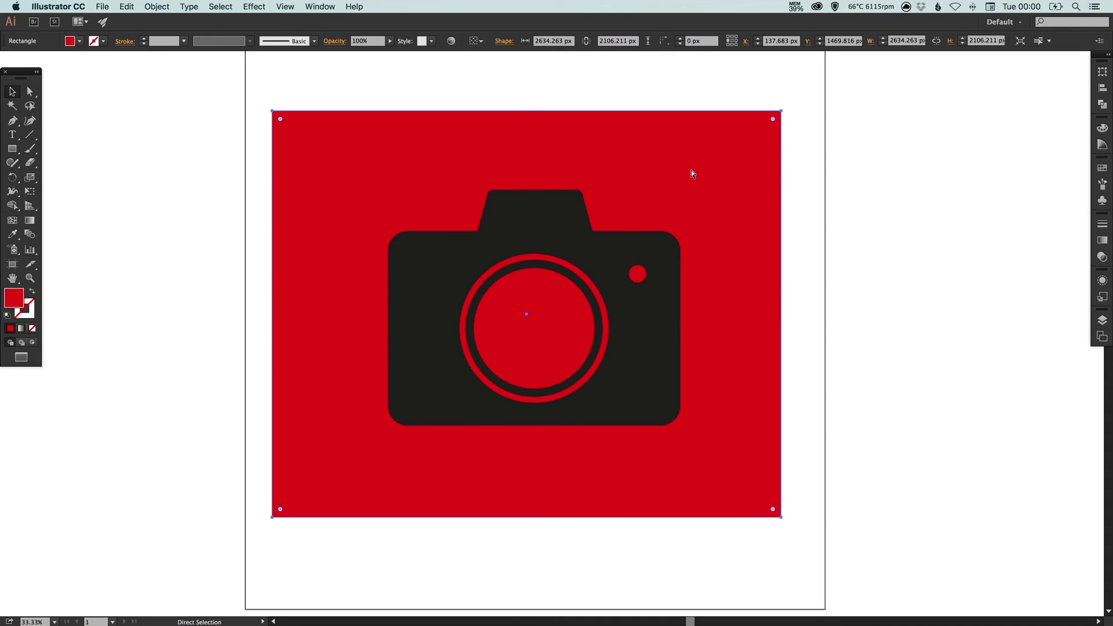
- Delete the red background rectangle and inspect the camera zoomed in under Outline view
{"action": "key", "text": "Delete"}
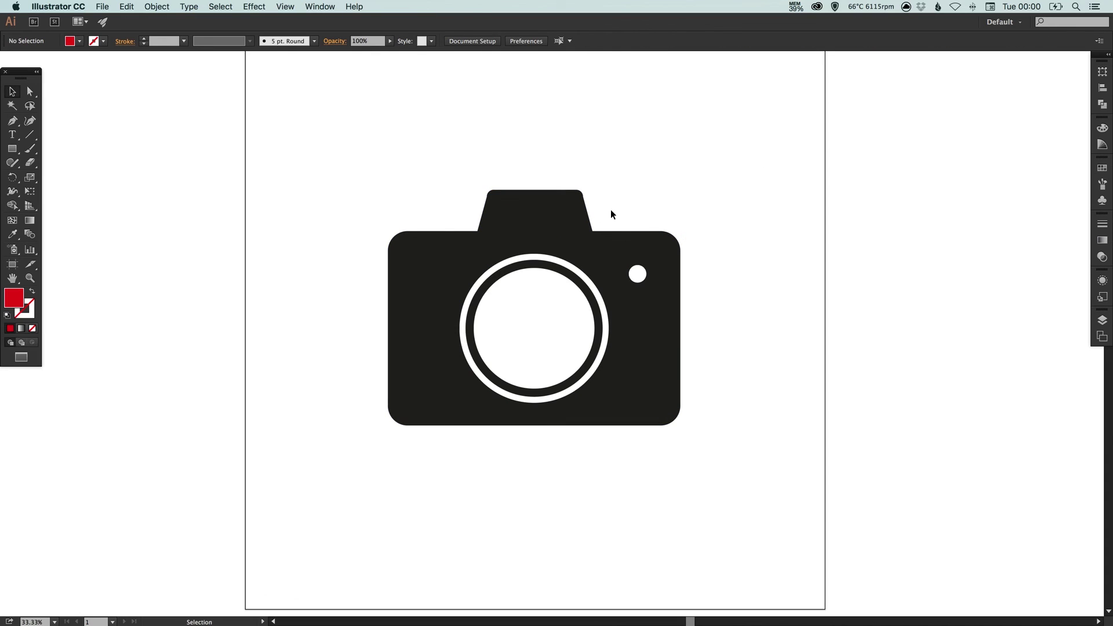
{"action": "key", "text": "a"}
{"action": "key", "text": "super+y"}
{"action": "key", "text": "z"}
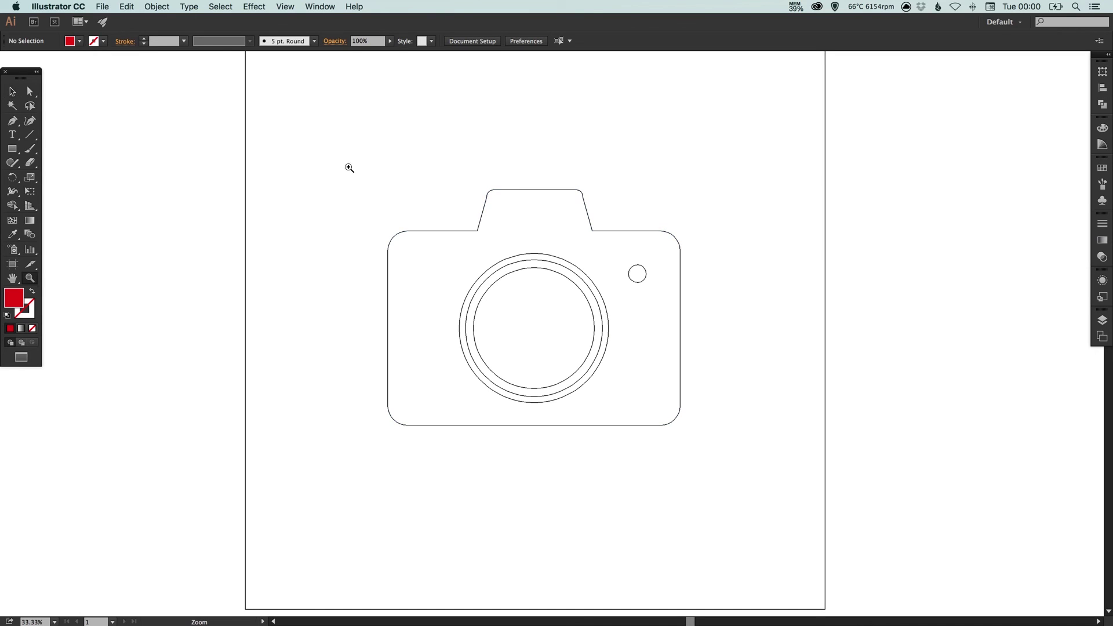
{"action": "left_click_drag", "start_coordinate": [289, 154], "coordinate": [774, 484]}
- Return to Preview mode and zoom out to show the full artboard
{"action": "key", "text": "v"}
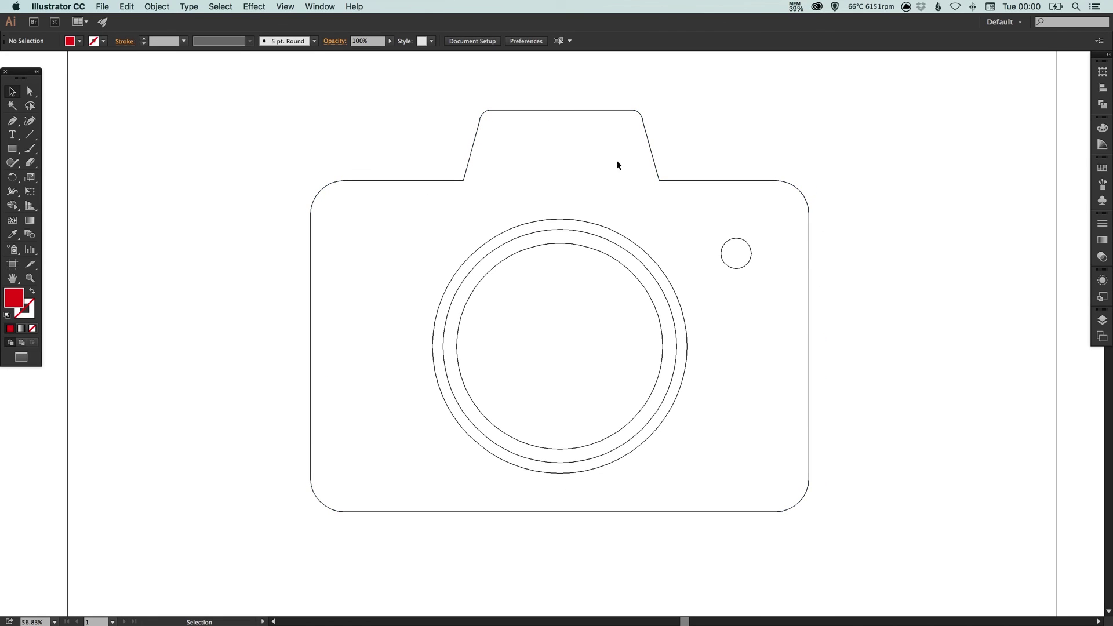
{"action": "key", "text": "a"}
{"action": "key", "text": "super+y"}
{"action": "key", "text": "super+minus"}
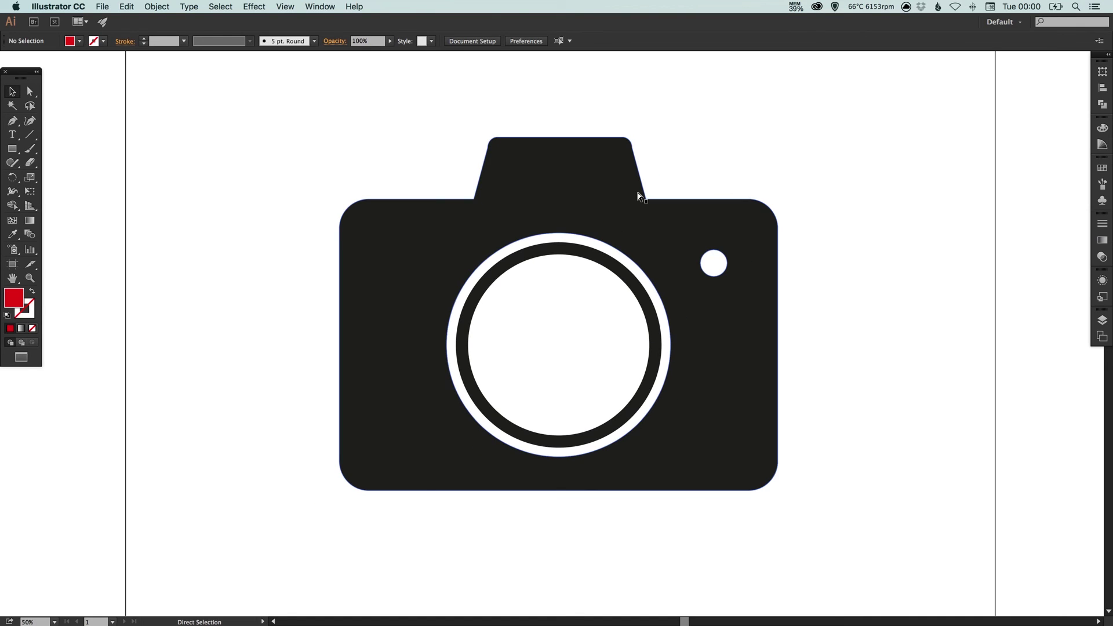
{"action": "key", "text": "super+minus"}
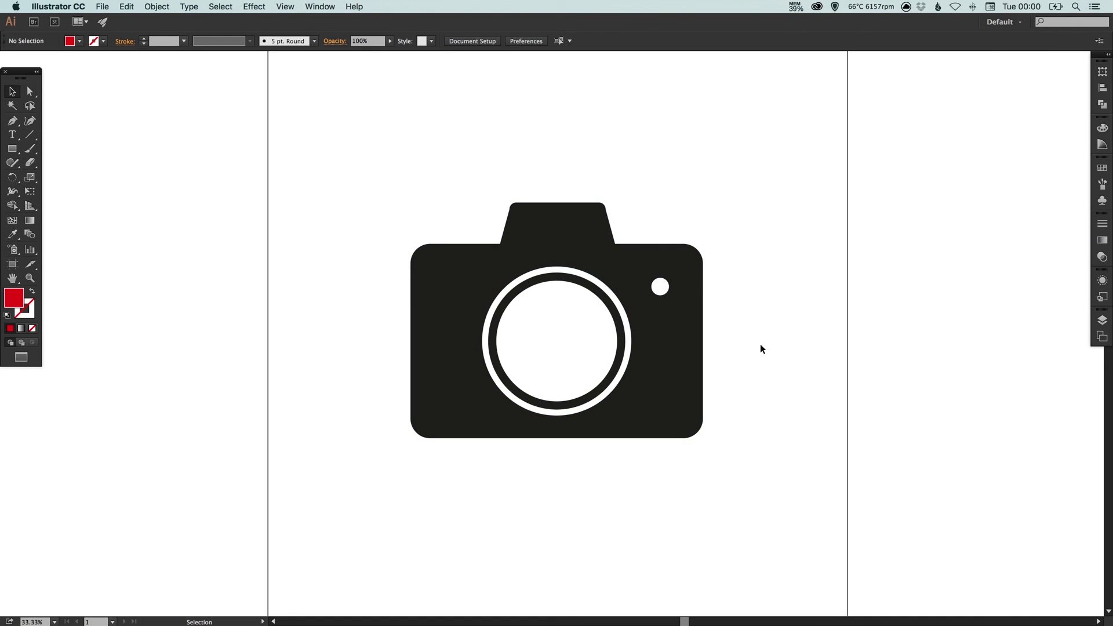